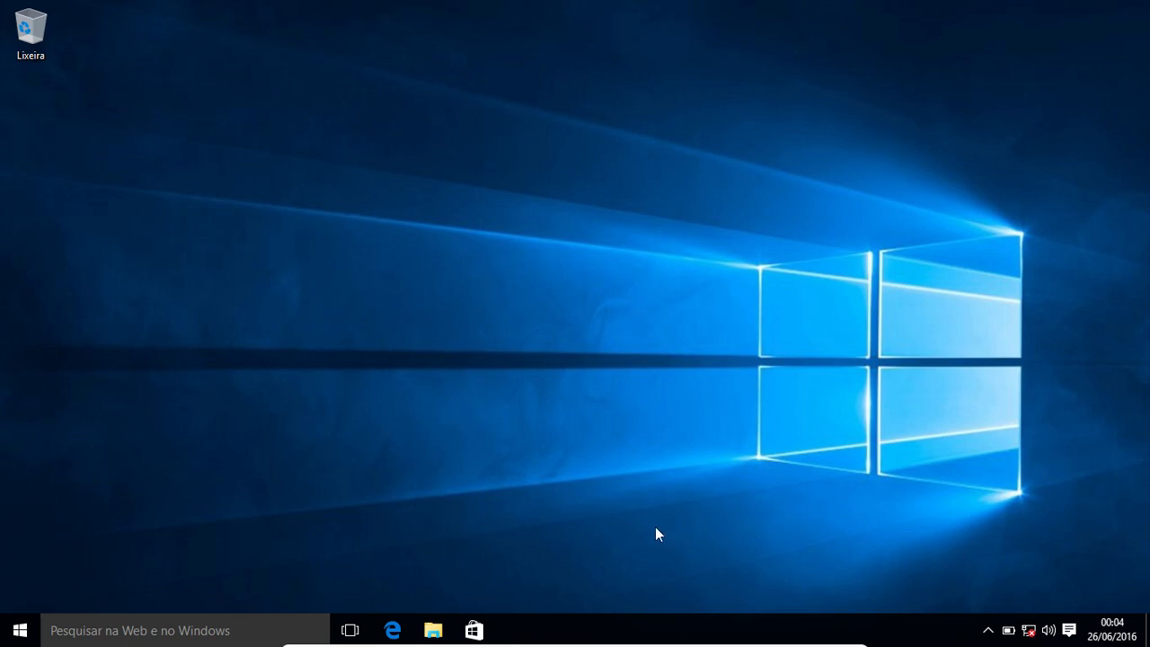
# Step: Open Task Manager, check the memory usage under Performance, and close it
pyautogui.rightClick(601, 629)
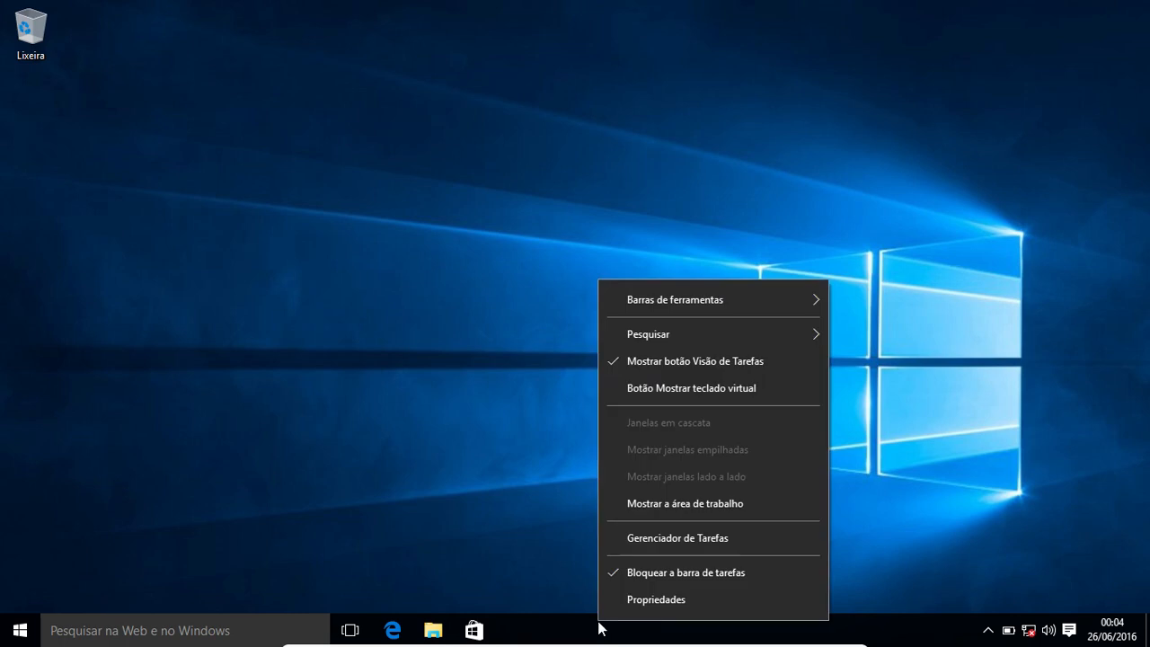
pyautogui.click(649, 538)
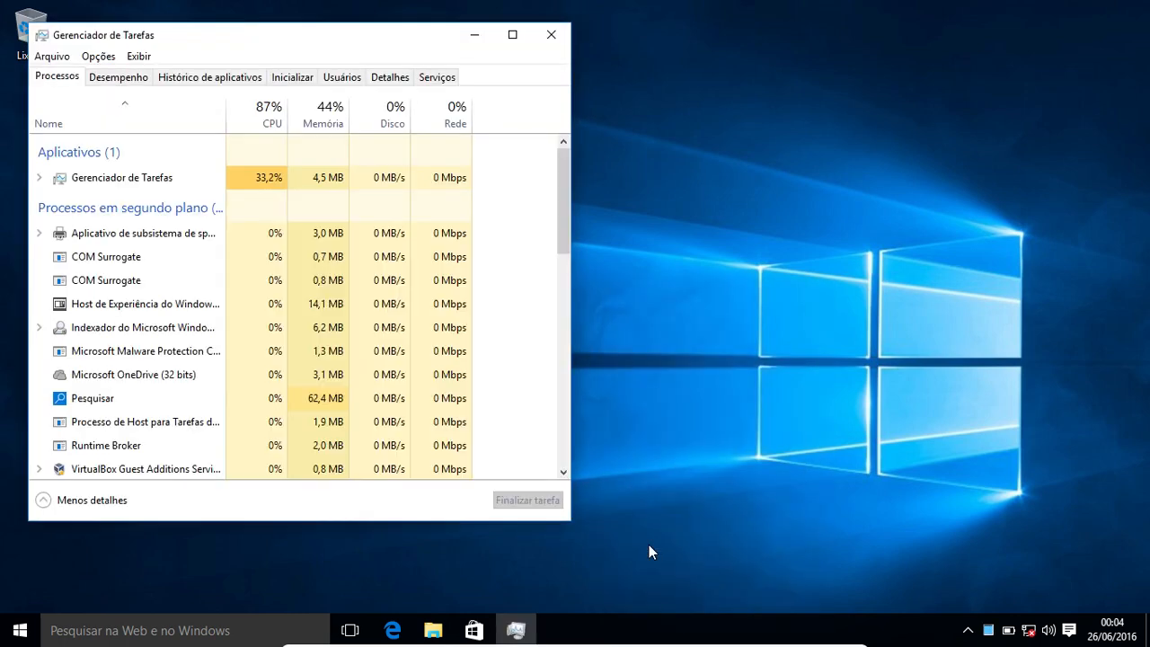
pyautogui.click(119, 80)
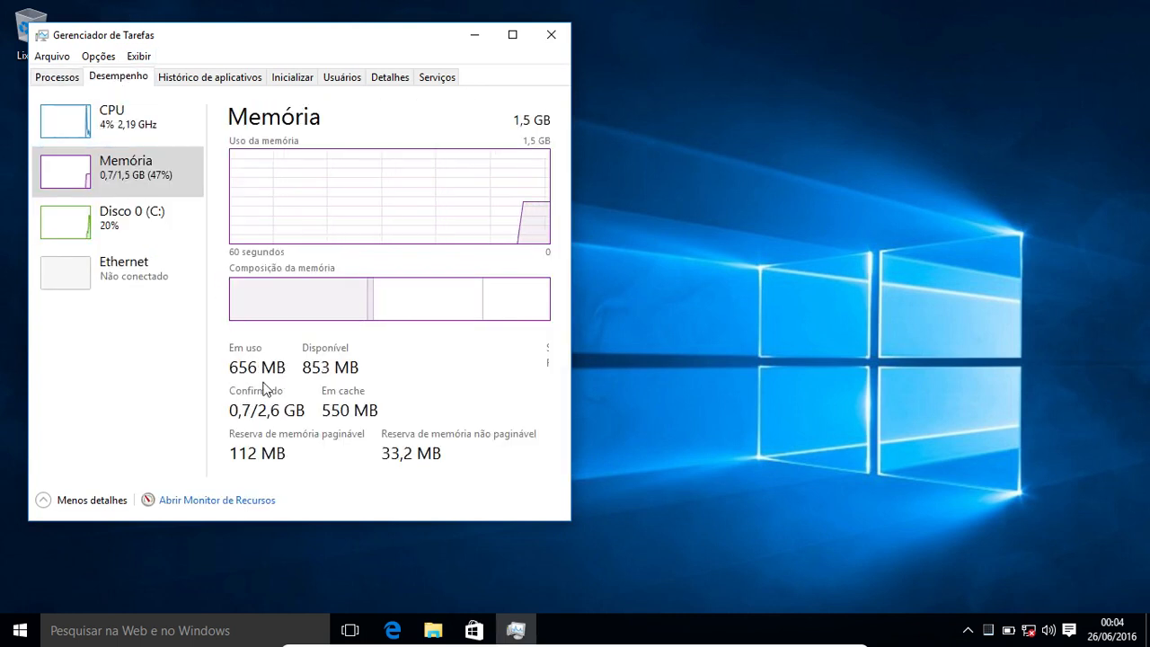
pyautogui.moveTo(474, 622)
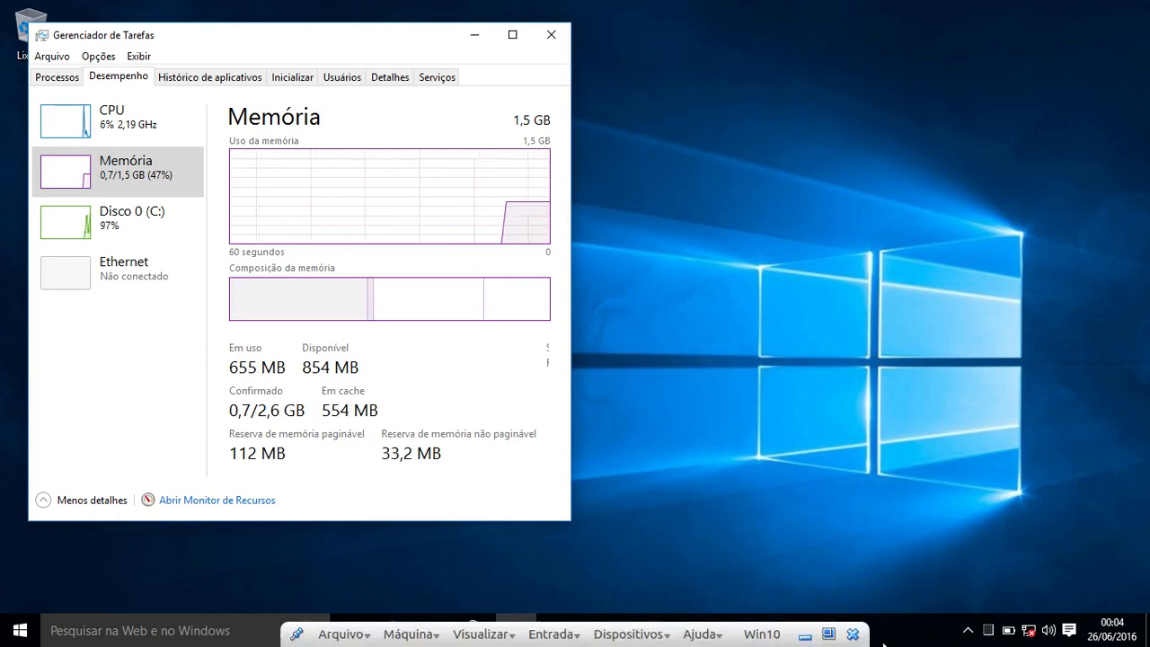
pyautogui.click(988, 630)
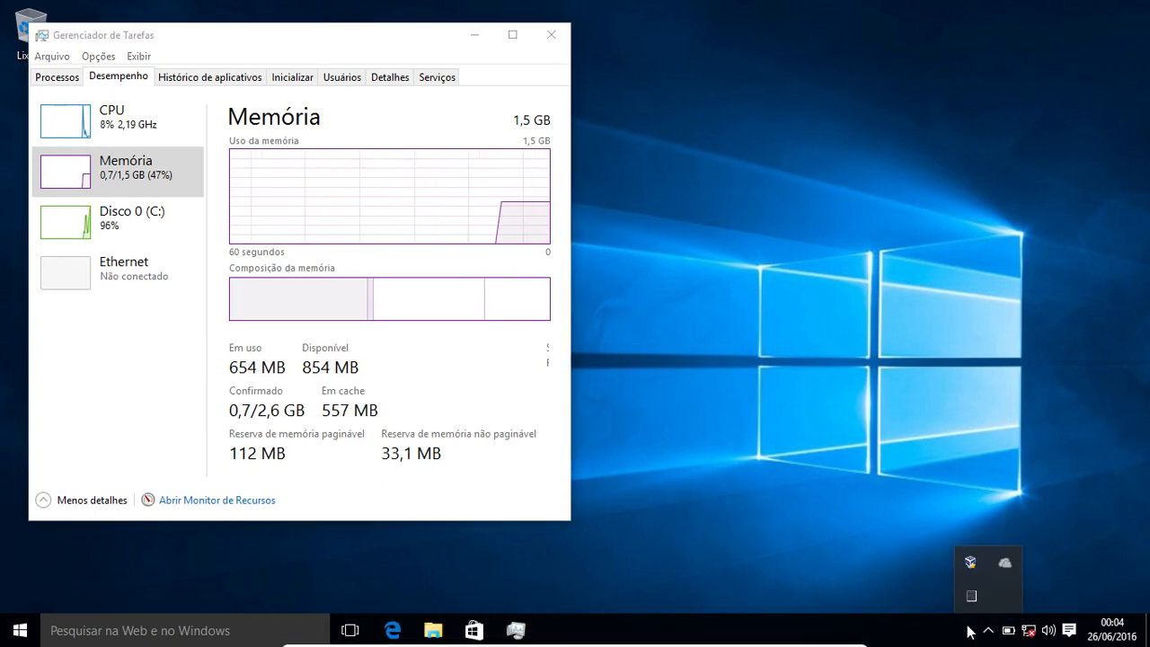
pyautogui.click(987, 630)
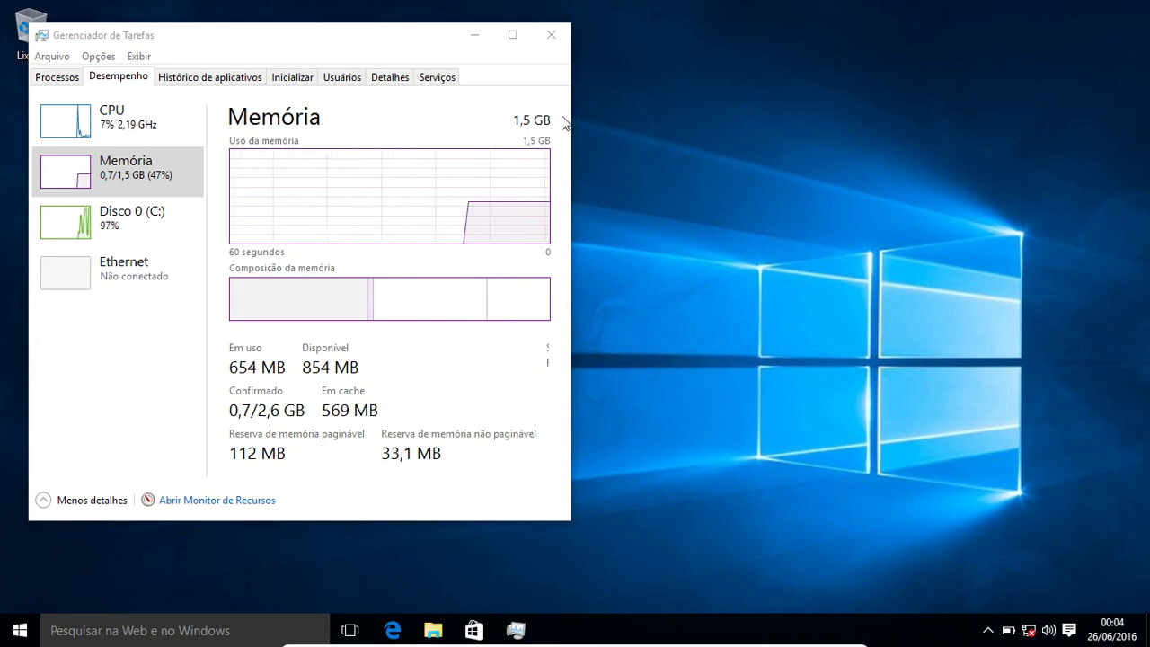
pyautogui.click(550, 35)
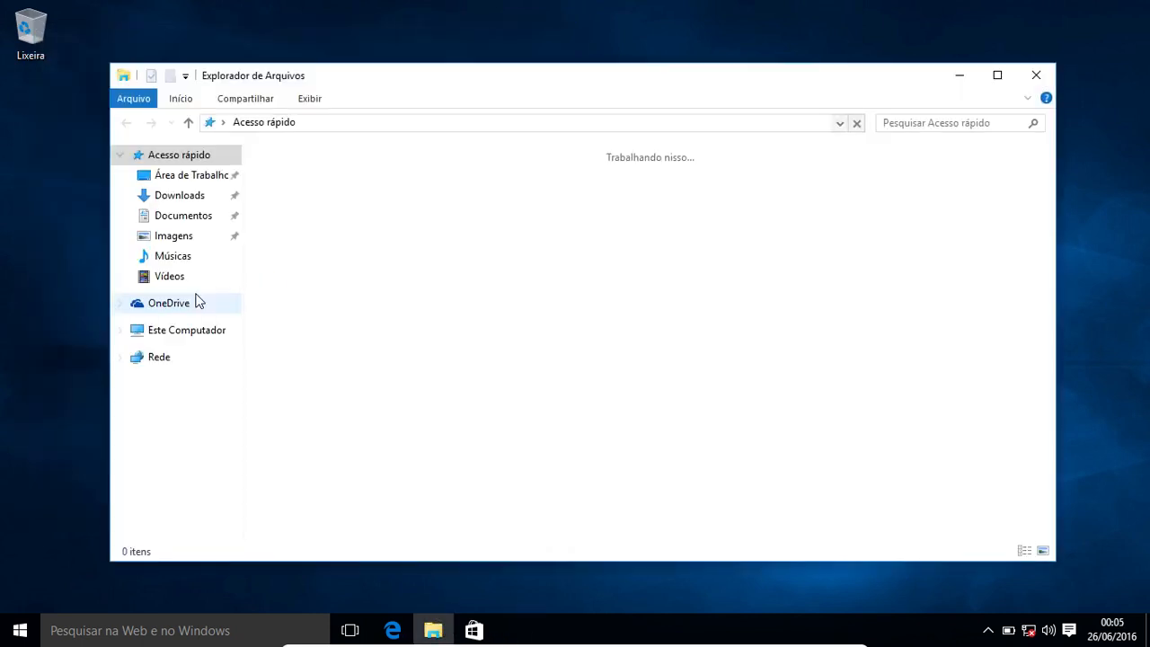
# Step: View the drives listed under This PC in File Explorer and close the window
pyautogui.click(190, 337)
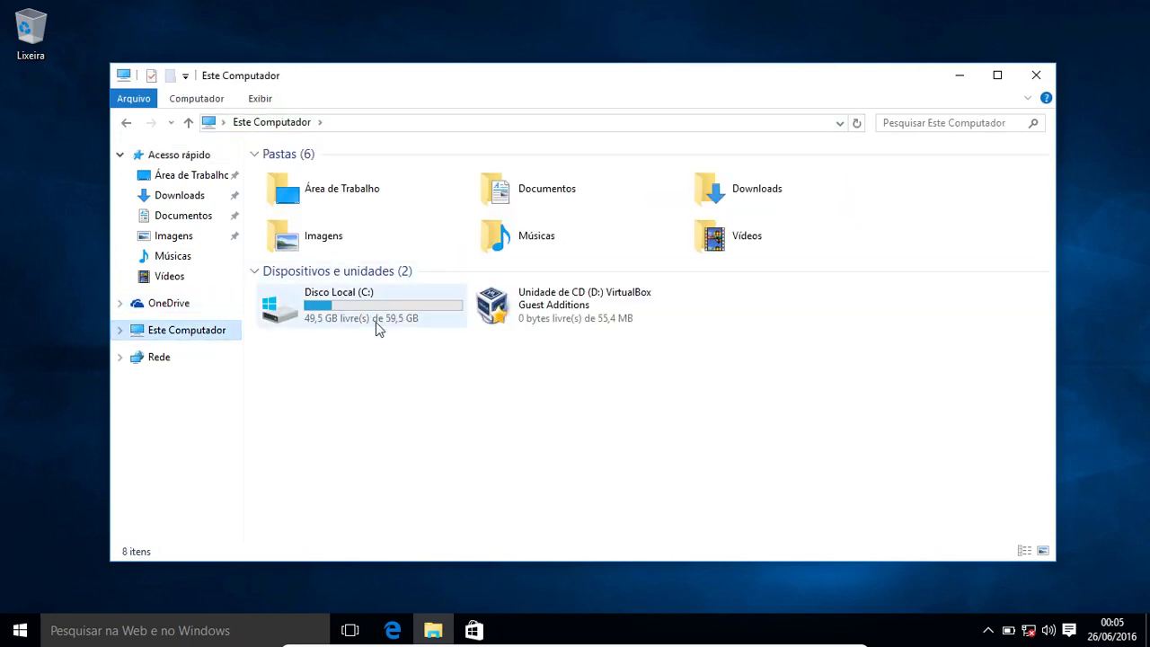
pyautogui.moveTo(392, 328)
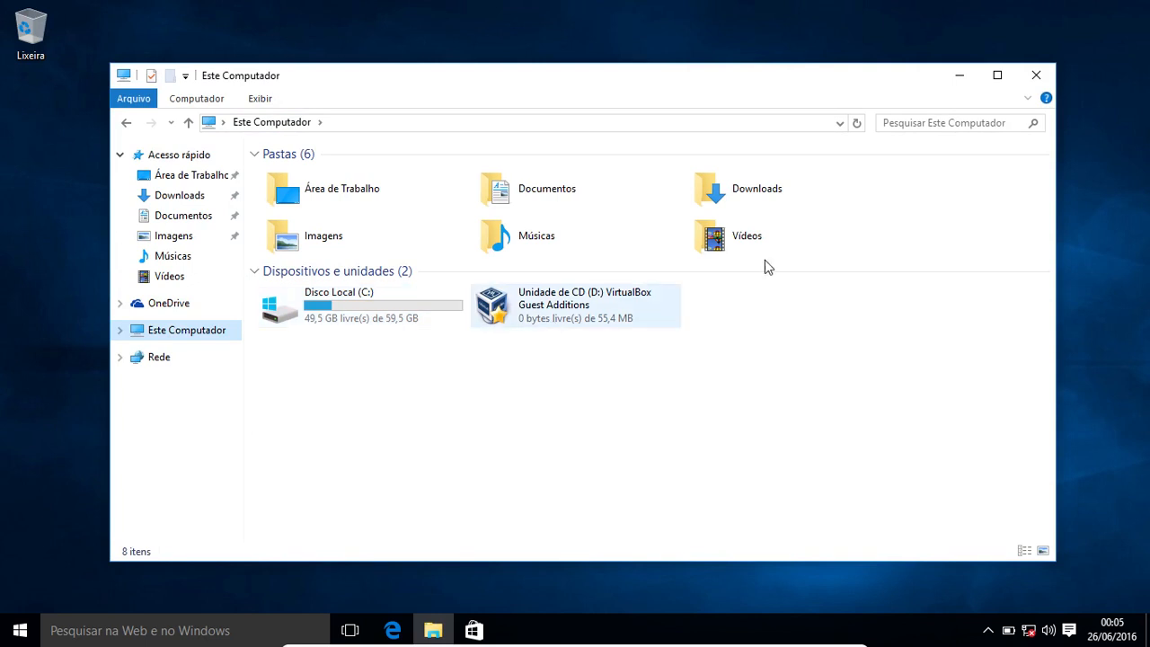
pyautogui.click(1039, 77)
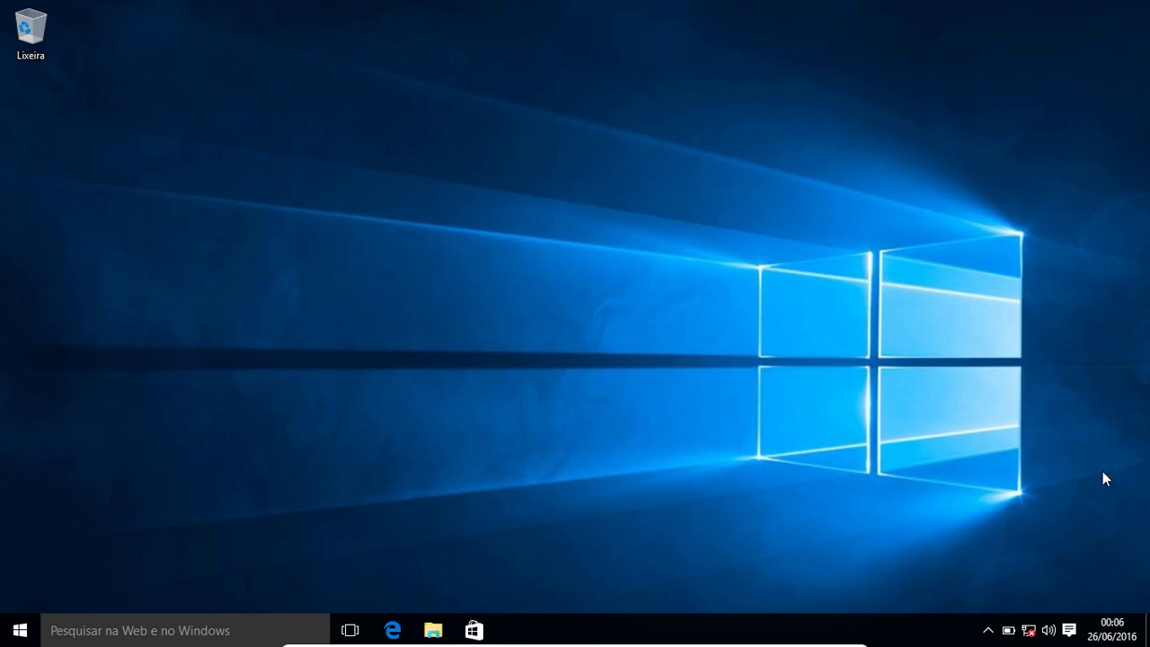
# Step: Check the notifications in the Action Center and close it
pyautogui.click(1069, 630)
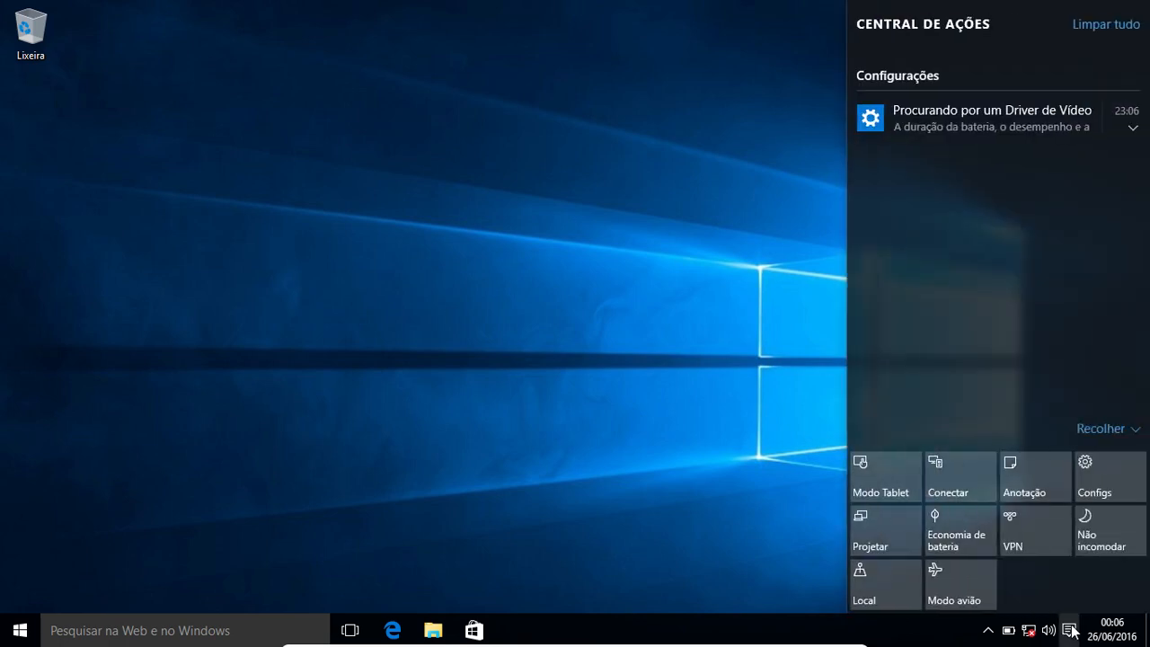
pyautogui.click(726, 352)
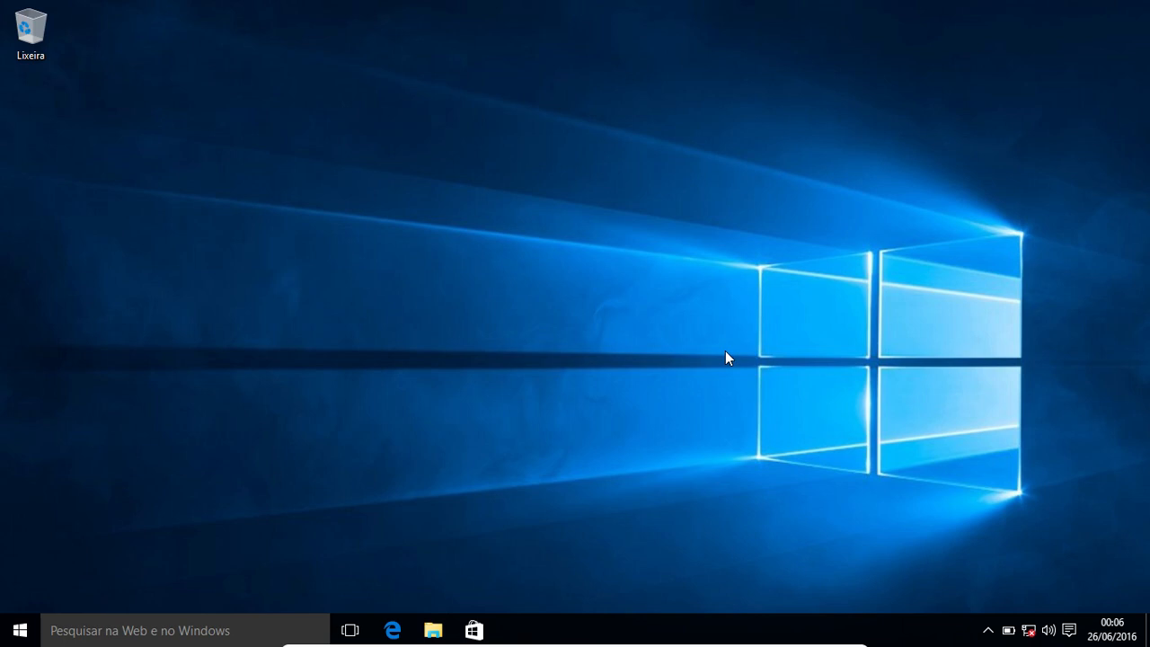
# Step: Reopen File Explorer, check the free space of Disco Local (C:) under This PC, and close the window
pyautogui.click(432, 632)
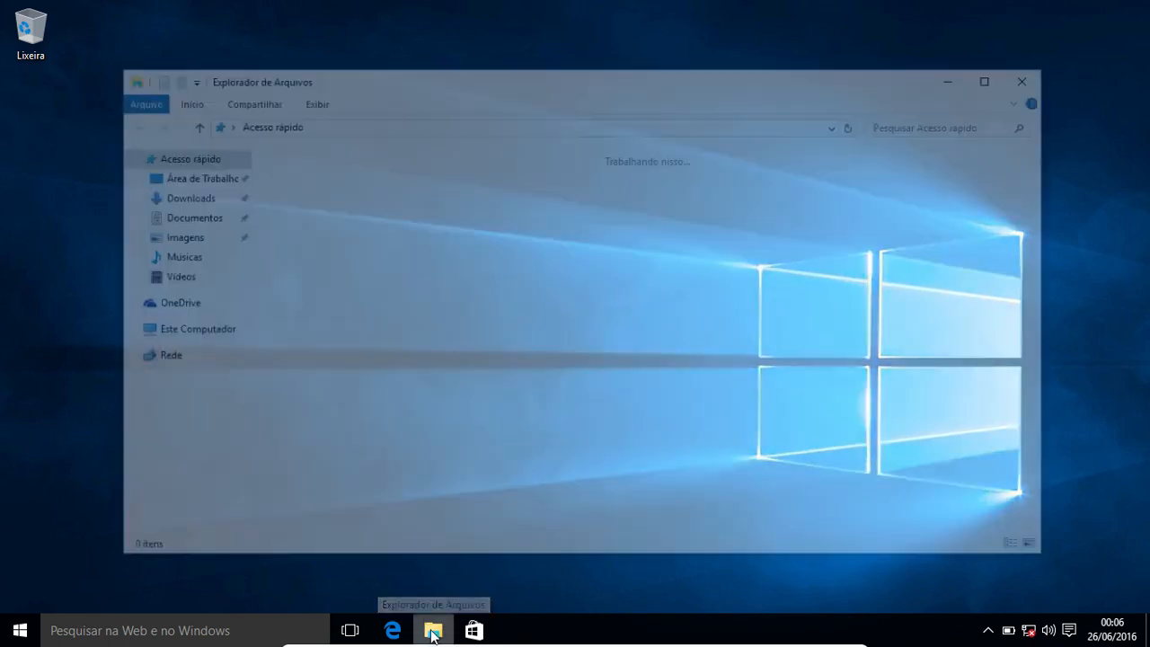
pyautogui.click(223, 338)
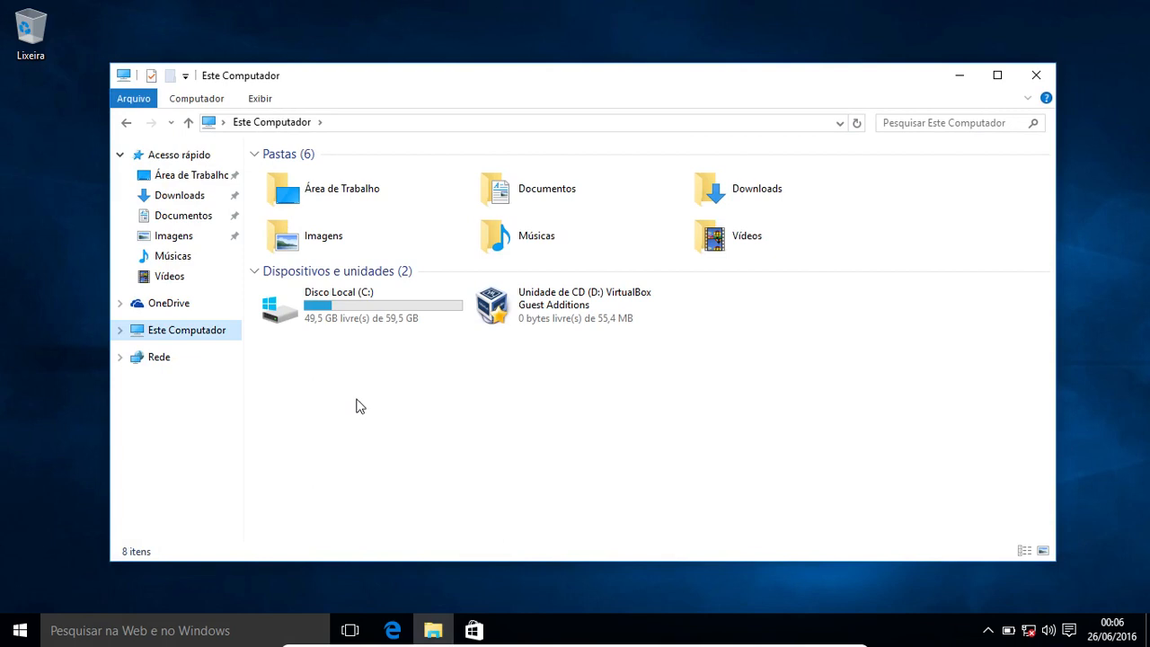
pyautogui.click(377, 321)
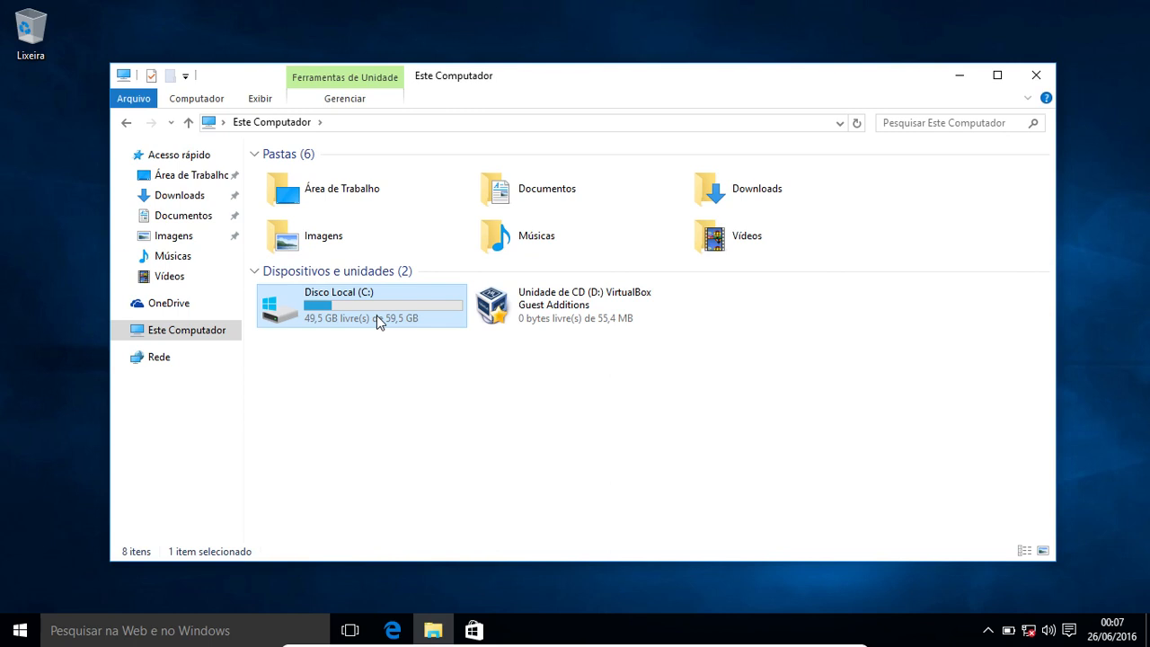
pyautogui.click(1037, 76)
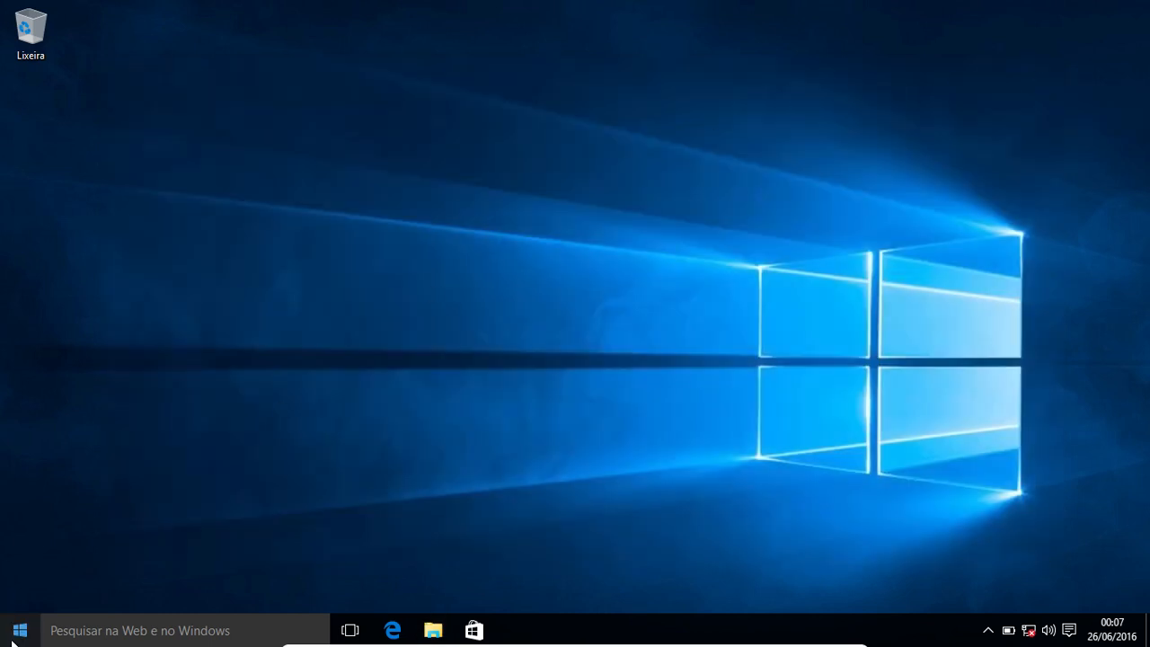
# Step: Search for "gerencia", open Gerenciamento do computador maximized, and widen its navigation tree to show the full item names
pyautogui.click(14, 640)
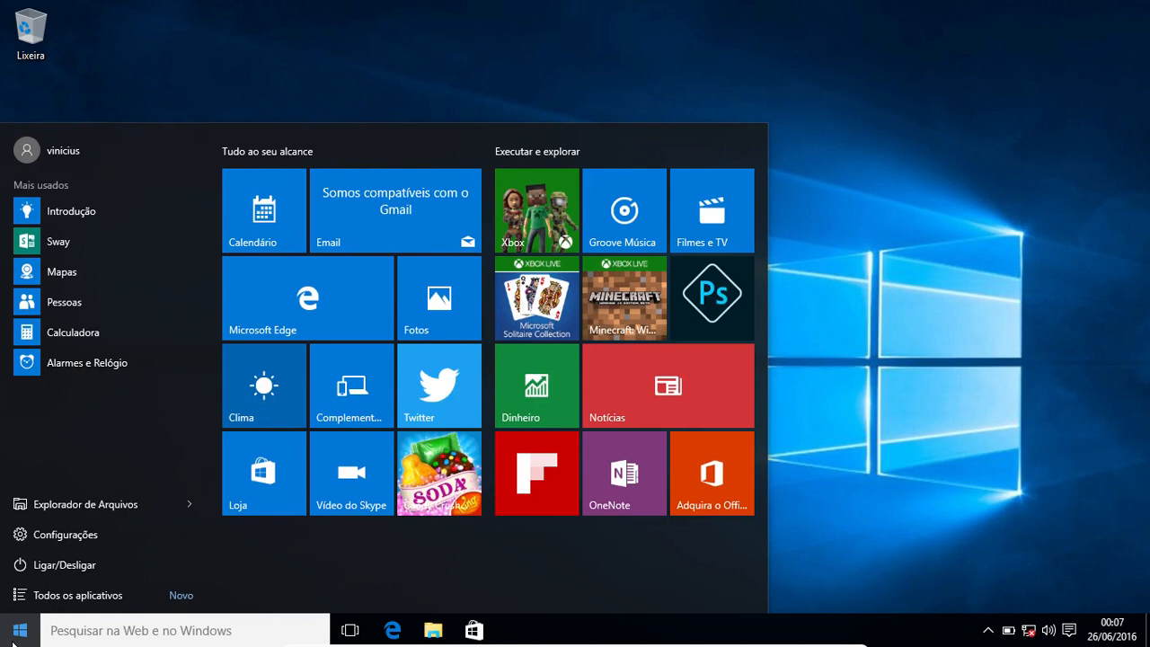
pyautogui.write('g')
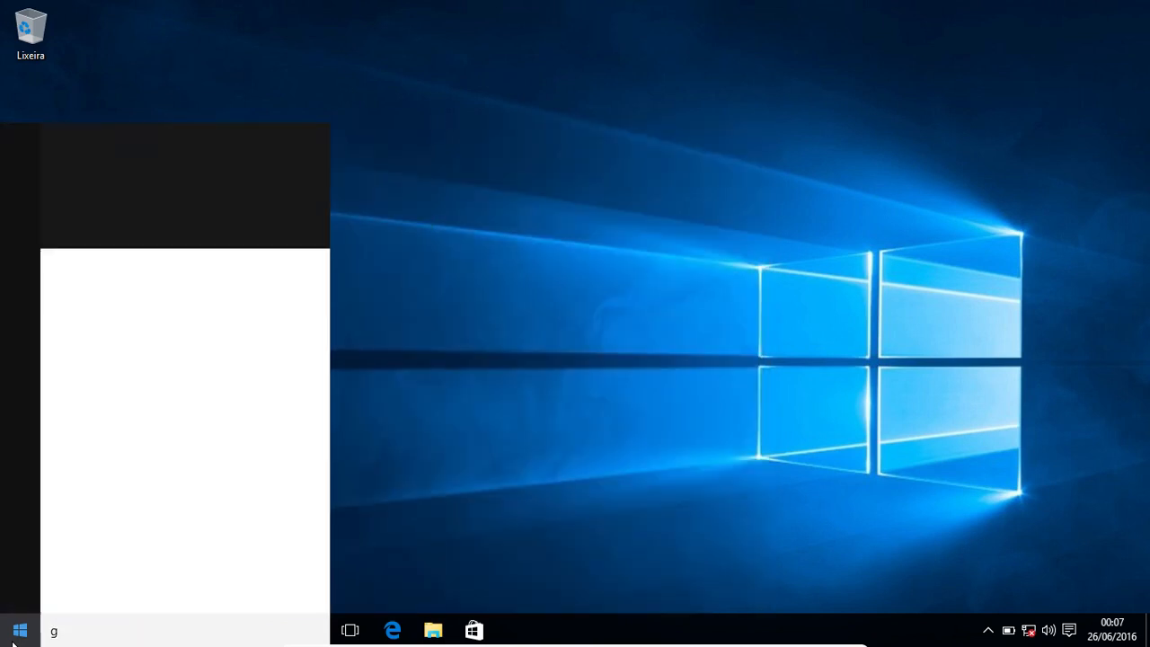
pyautogui.write('erence')
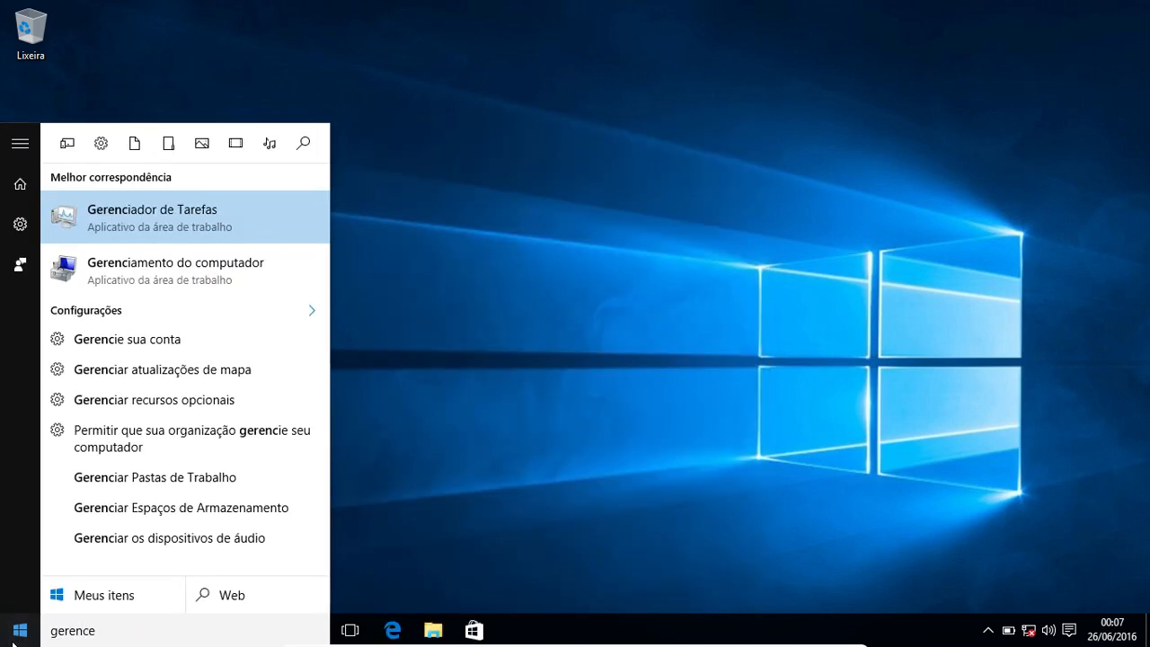
pyautogui.press('BackSpace')
pyautogui.write('ia')
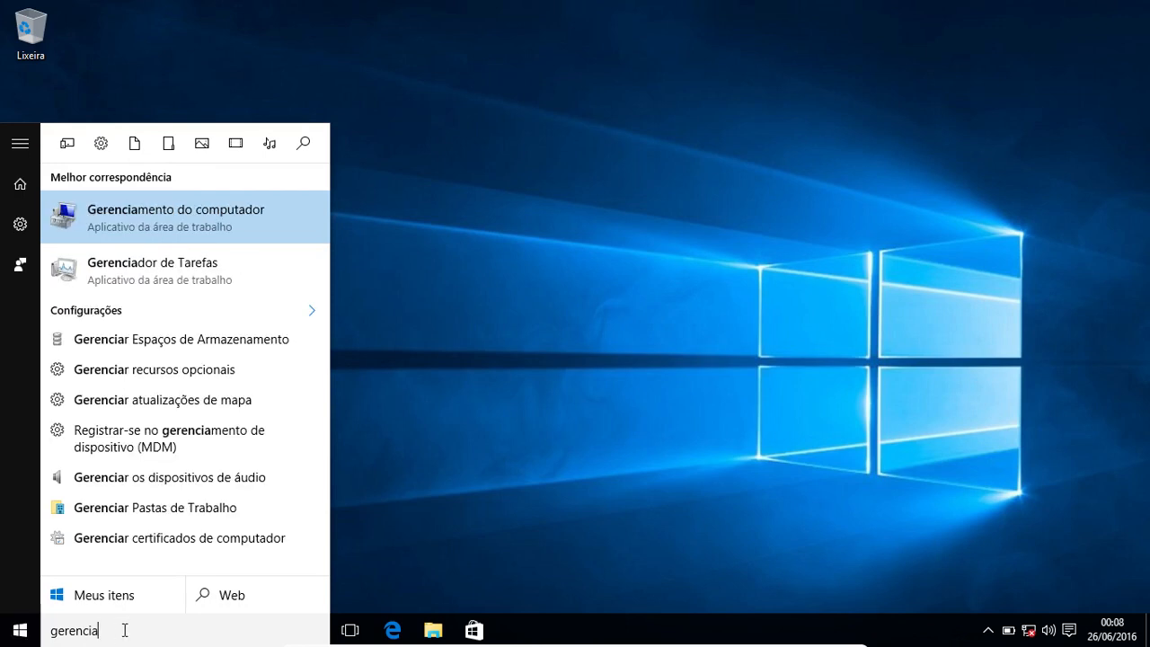
pyautogui.click(241, 225)
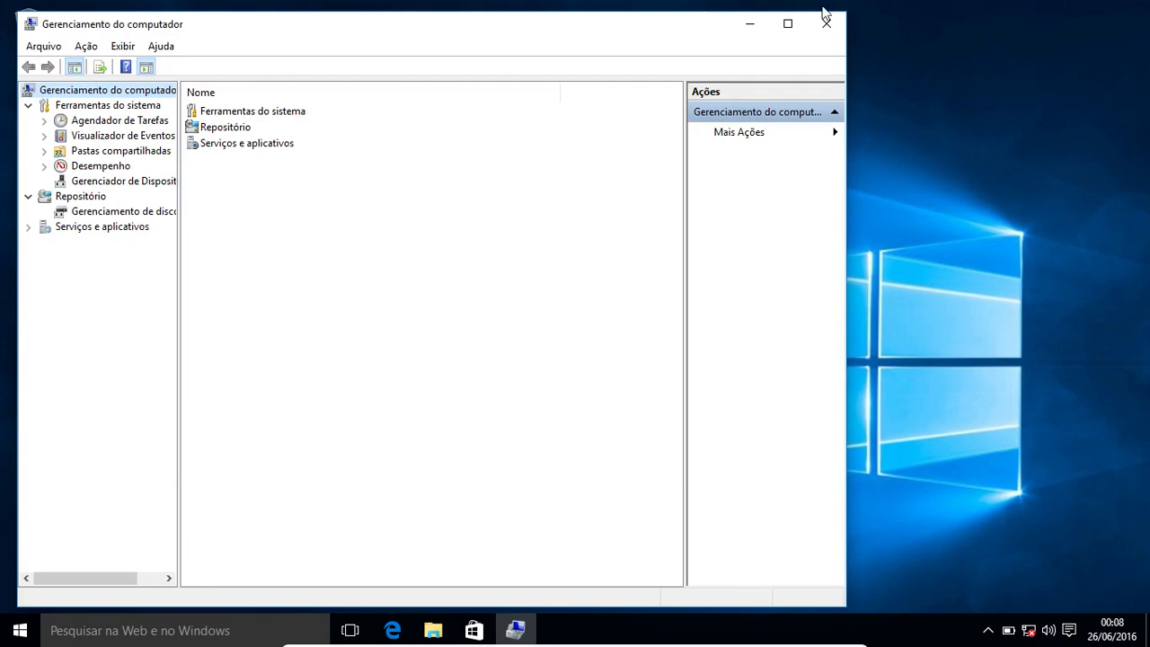
pyautogui.click(789, 24)
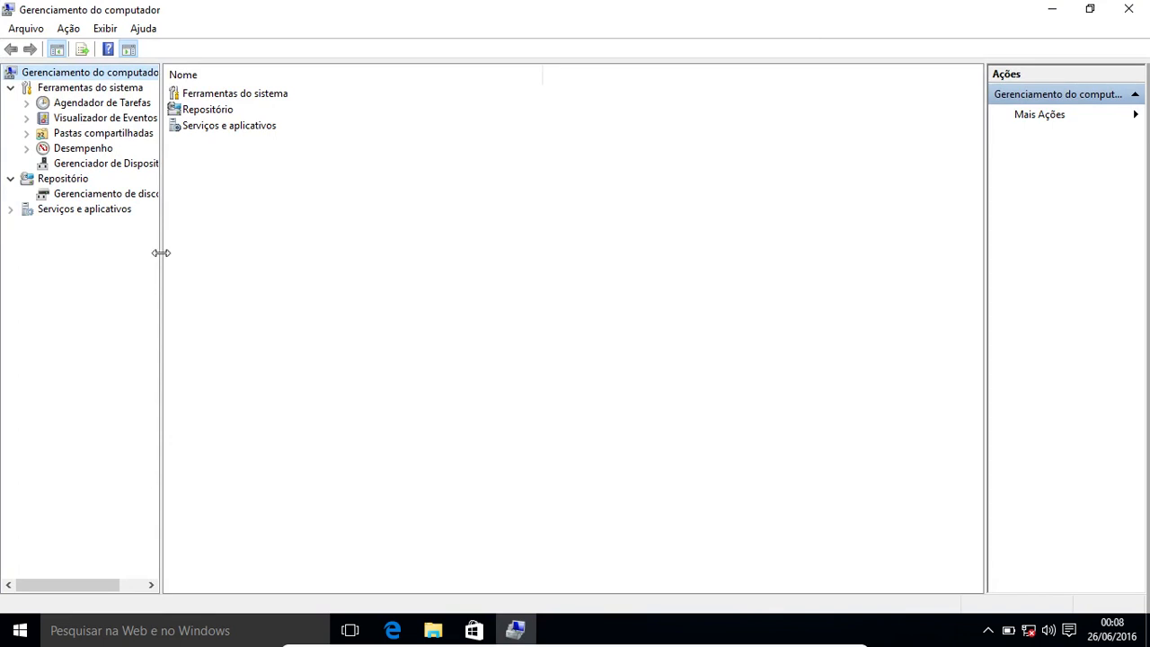
pyautogui.moveTo(161, 253); pyautogui.dragTo(192, 256)
# Step: Search for "siste", open the Sistema page to read the basic computer information, and close it
pyautogui.click(22, 632)
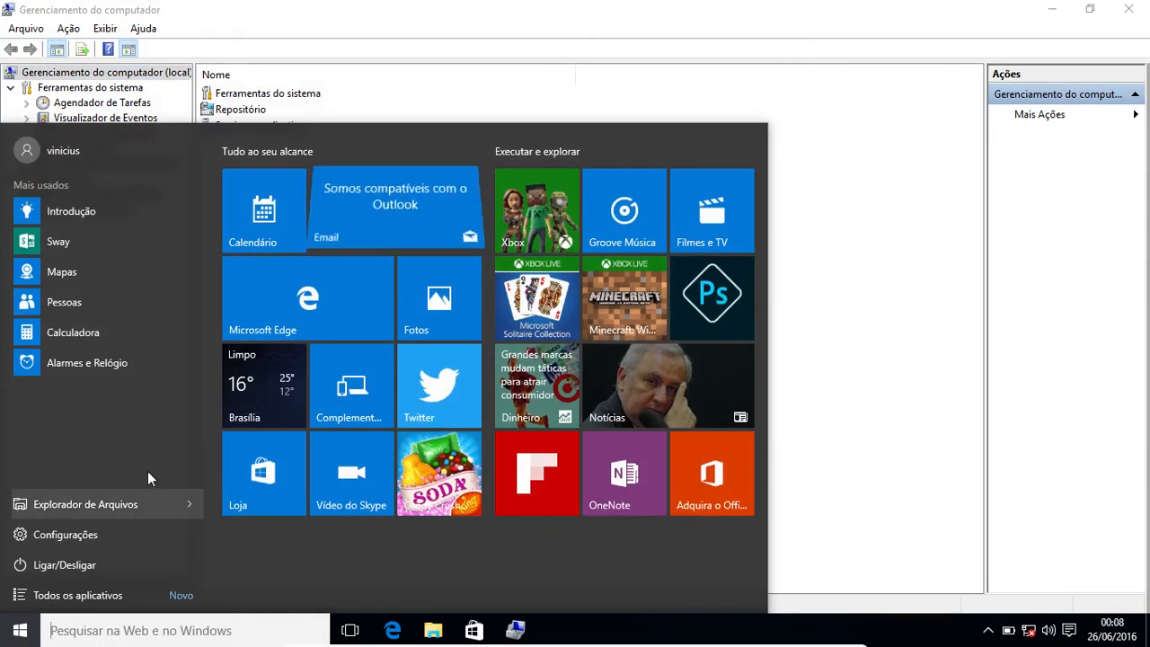
pyautogui.write('siste')
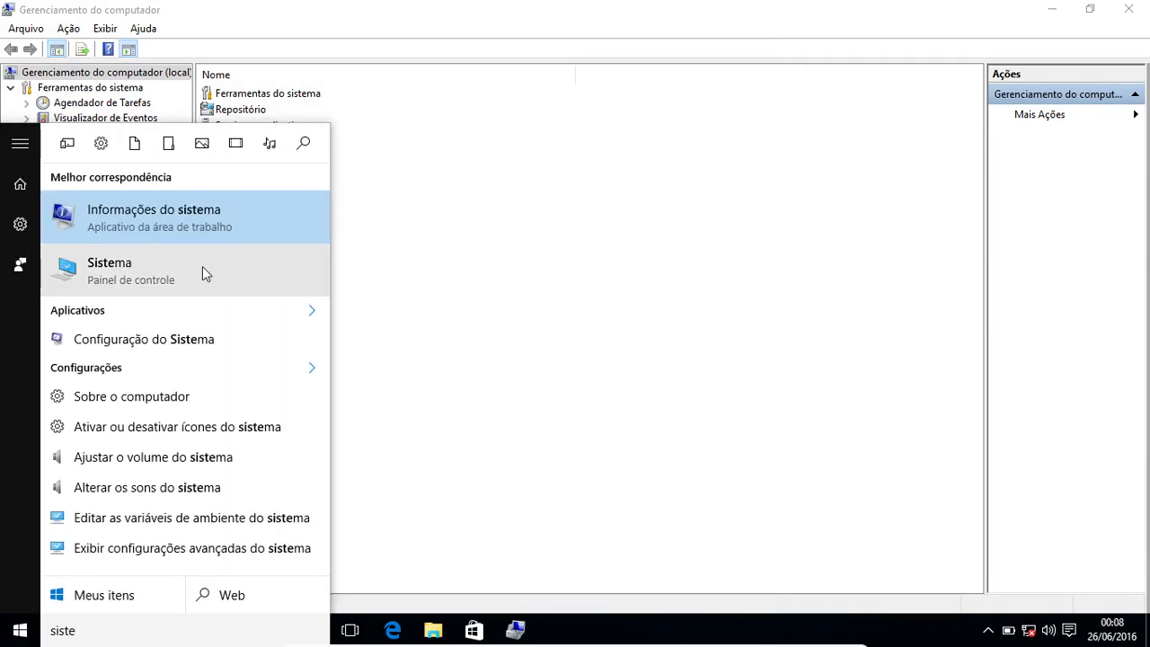
pyautogui.click(202, 267)
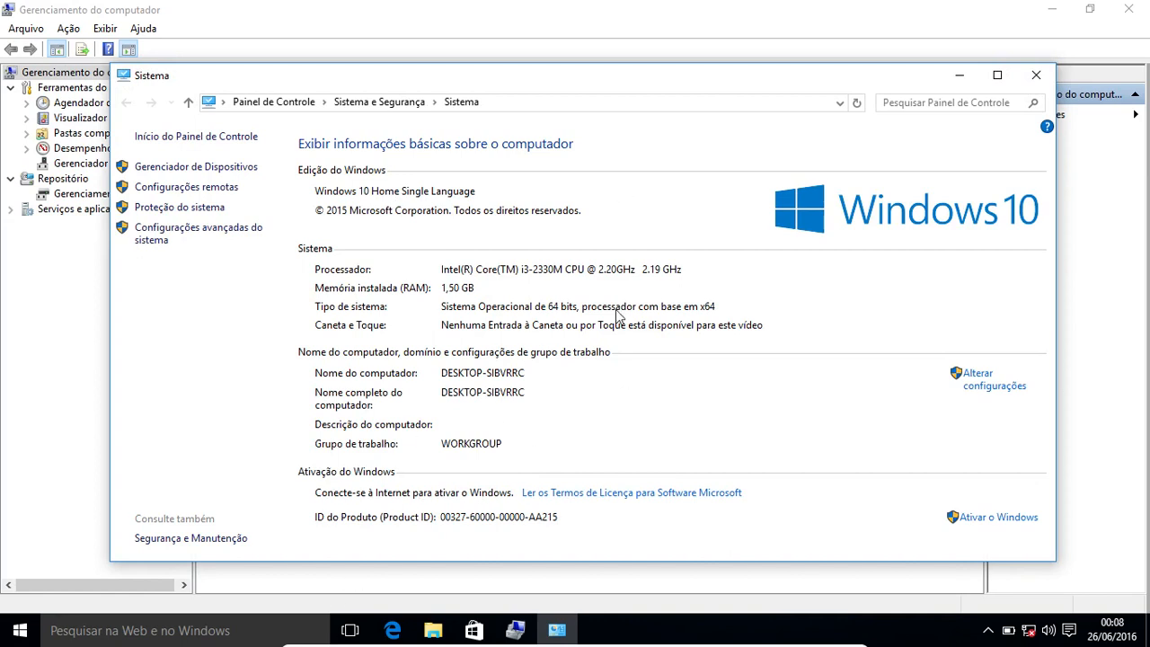
pyautogui.click(1037, 76)
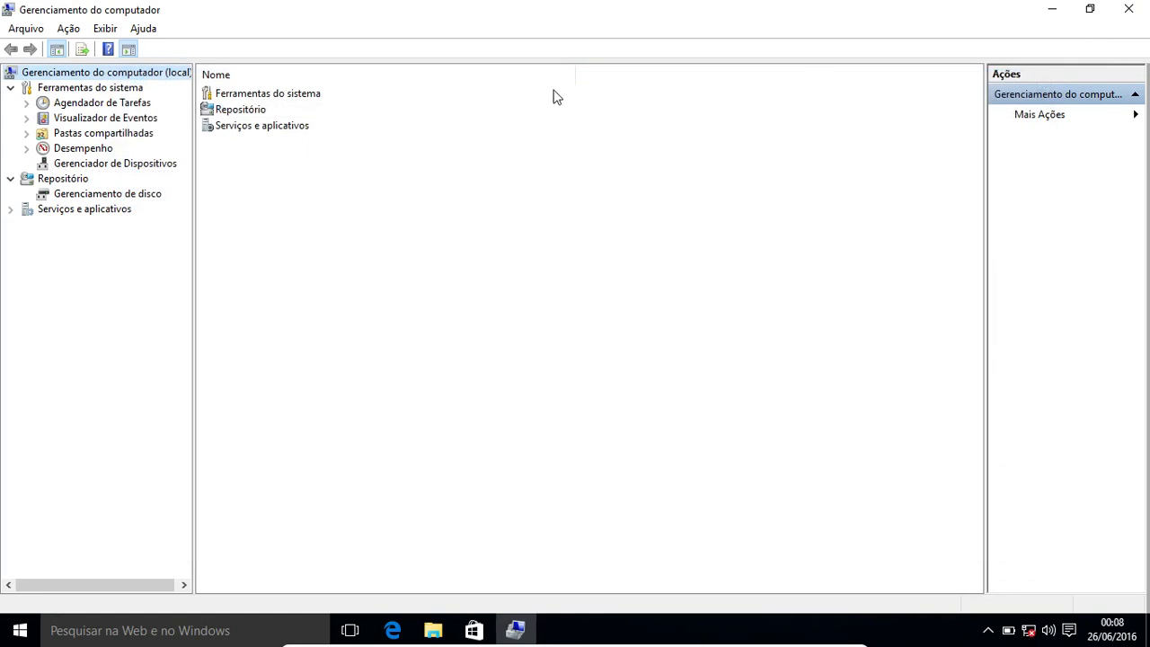
# Step: Look over Disk 0's partitions in Disk Management and open the Diminuir Volume dialog for the C: partition
pyautogui.click(153, 203)
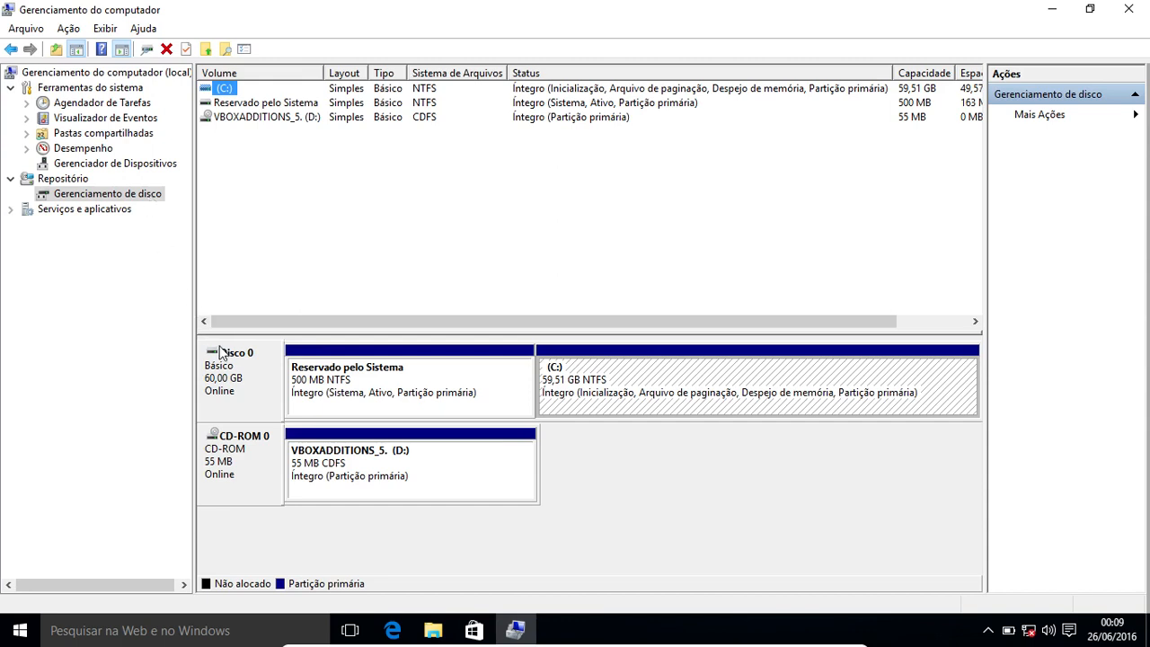
pyautogui.click(241, 379)
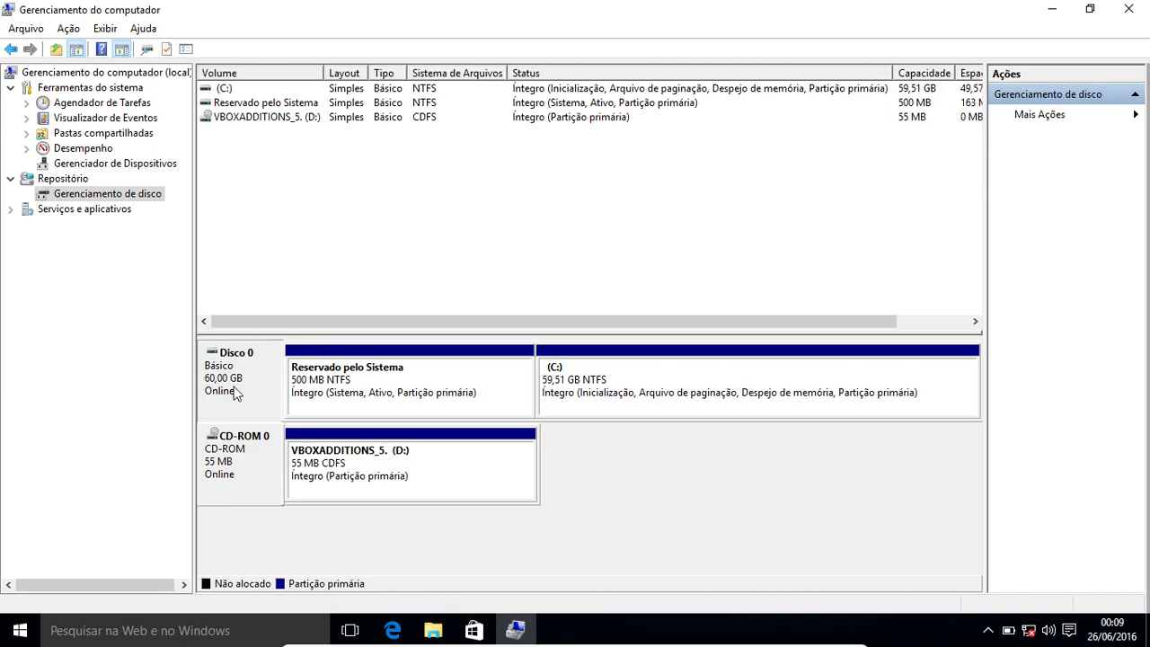
pyautogui.click(466, 375)
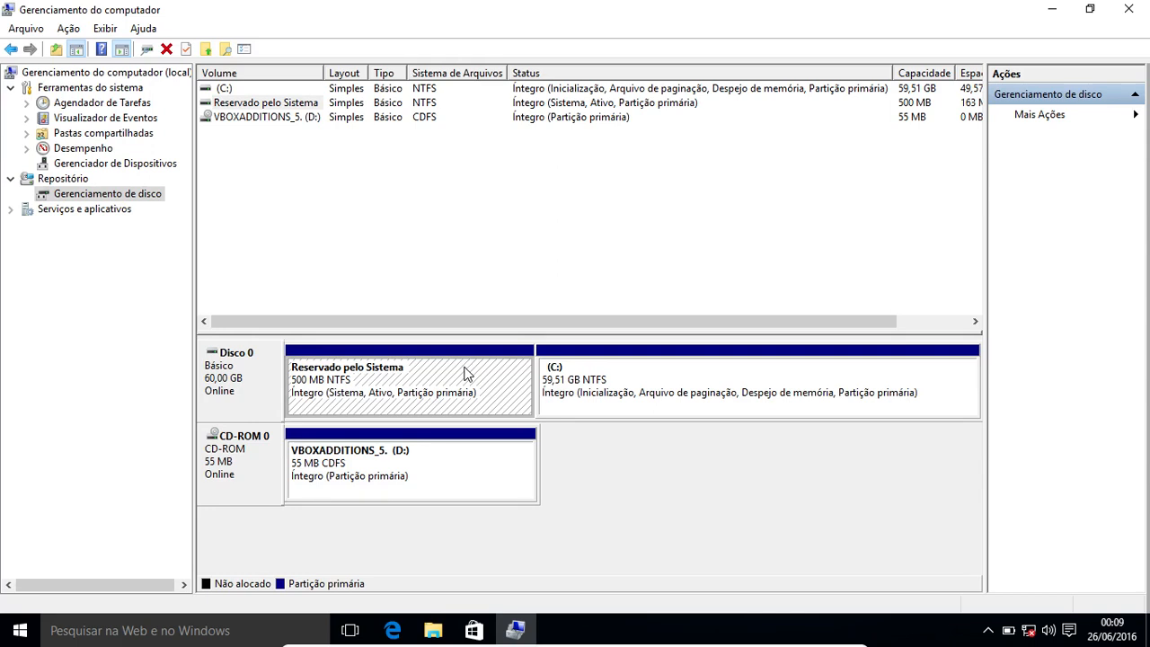
pyautogui.click(637, 386)
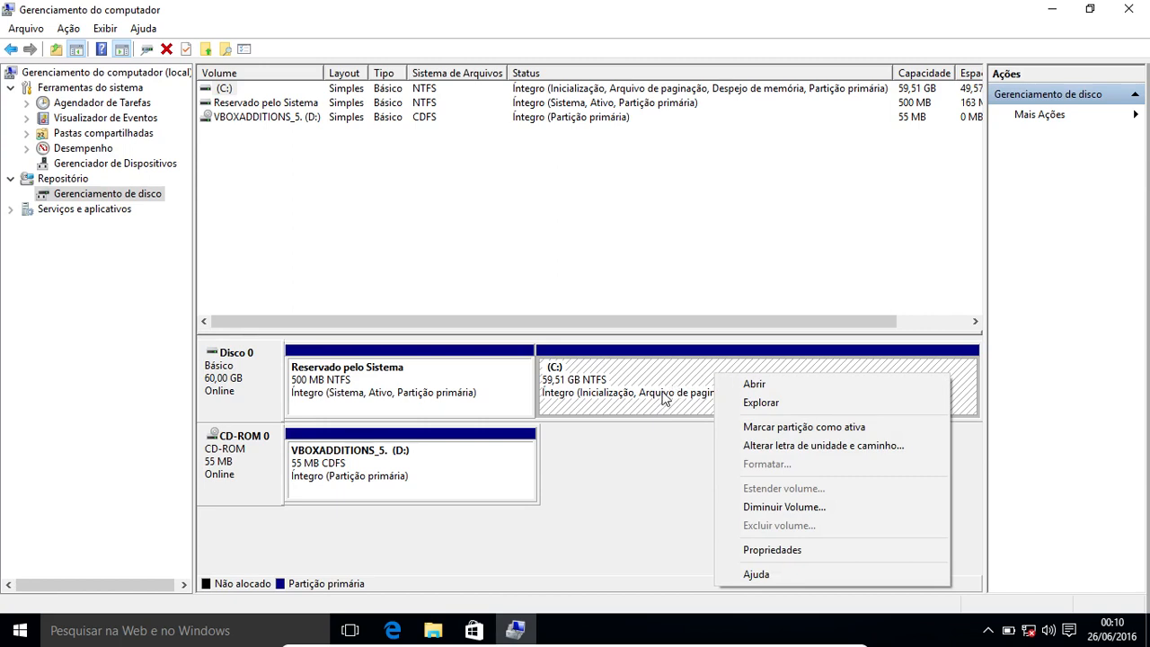
pyautogui.click(763, 508)
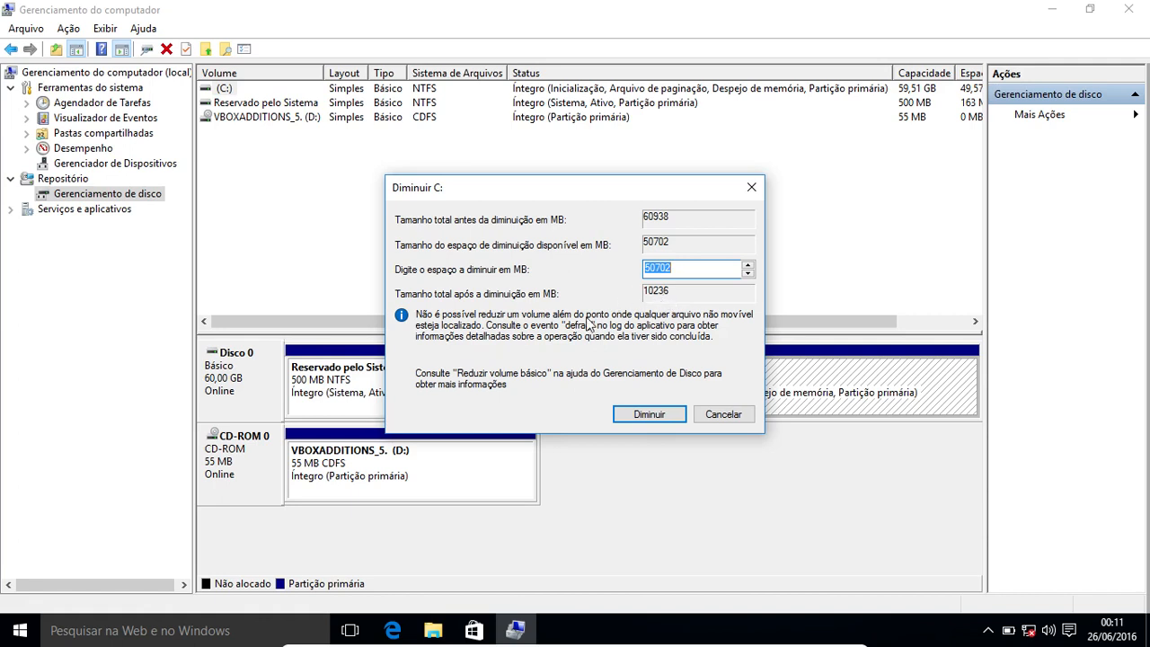
# Step: Find and open Calculadora from the Windows search, and multiply 30 by 1024 to convert 30 GB to megabytes
pyautogui.click(221, 634)
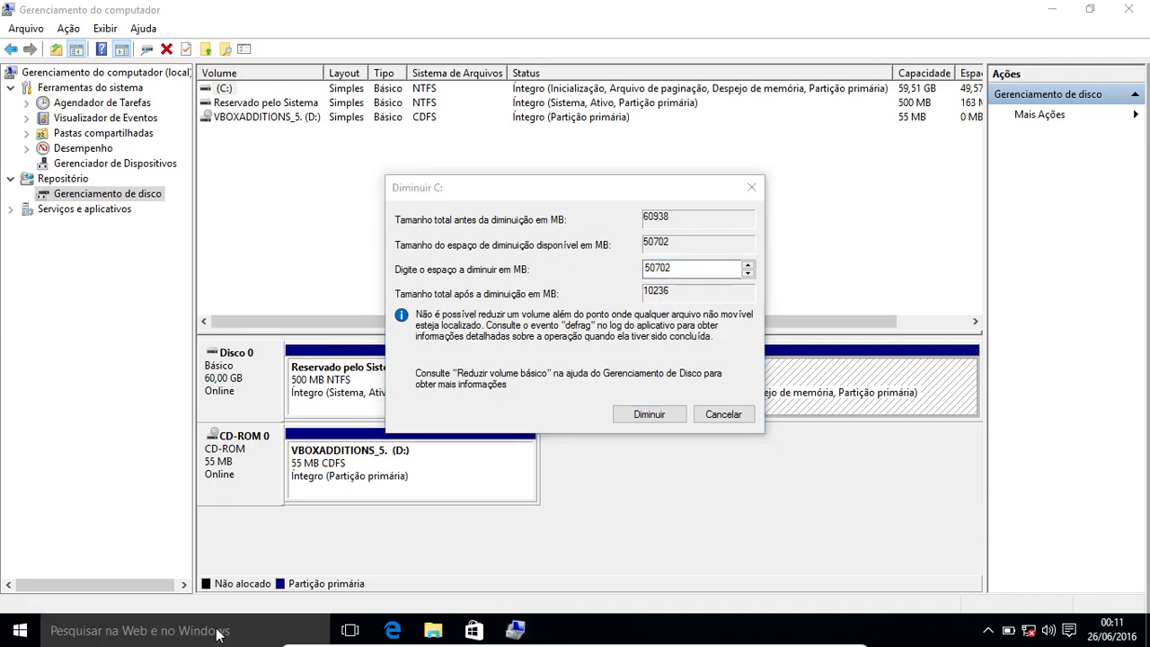
pyautogui.write('calcu')
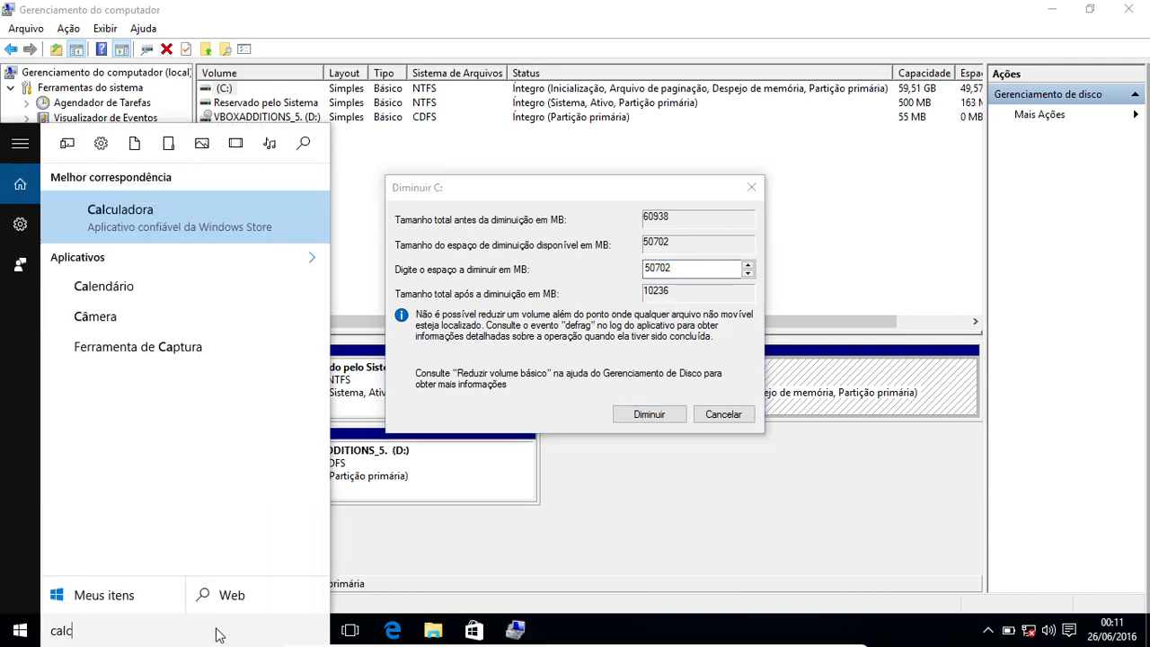
pyautogui.click(184, 224)
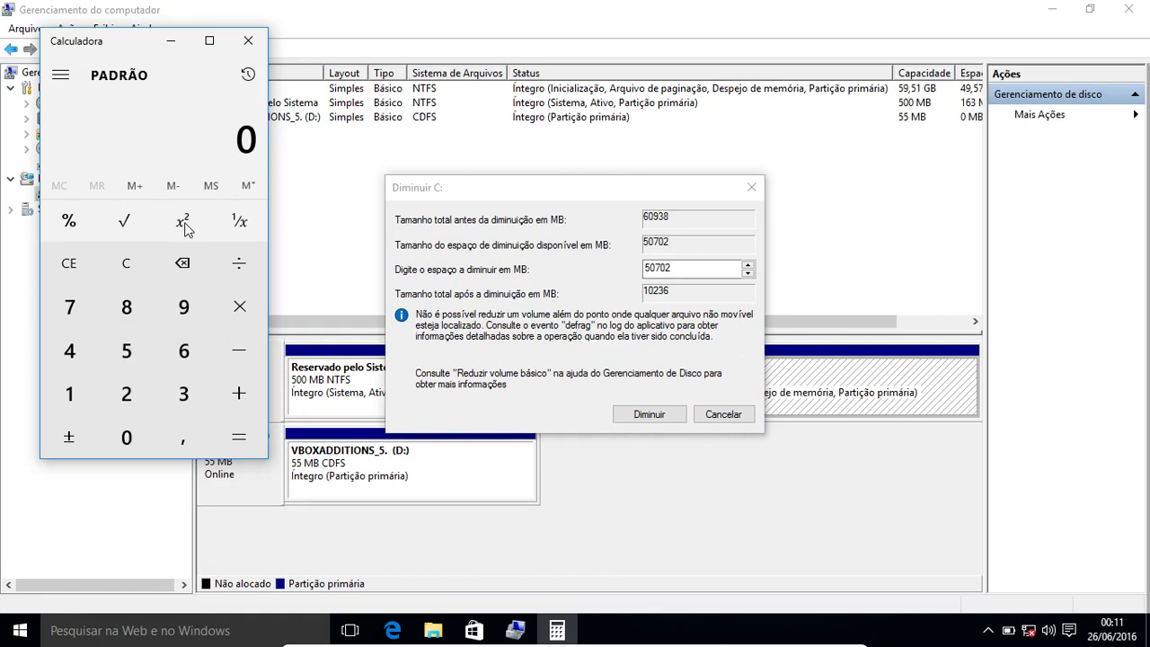
pyautogui.write('30')
pyautogui.press('*')
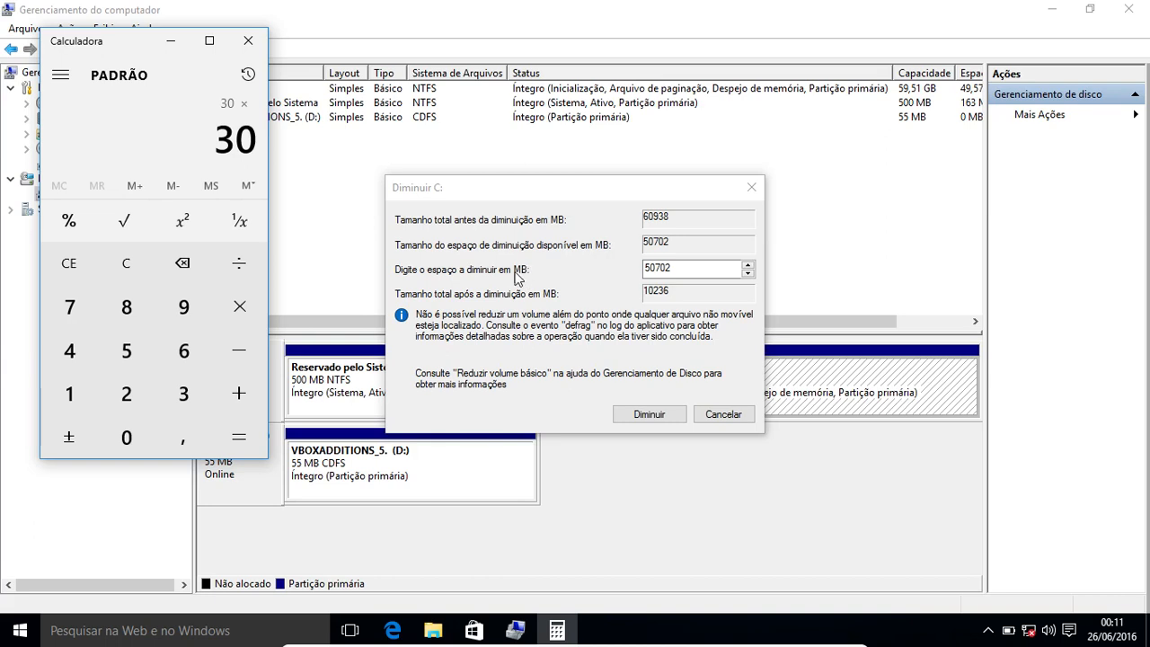
pyautogui.write('1024')
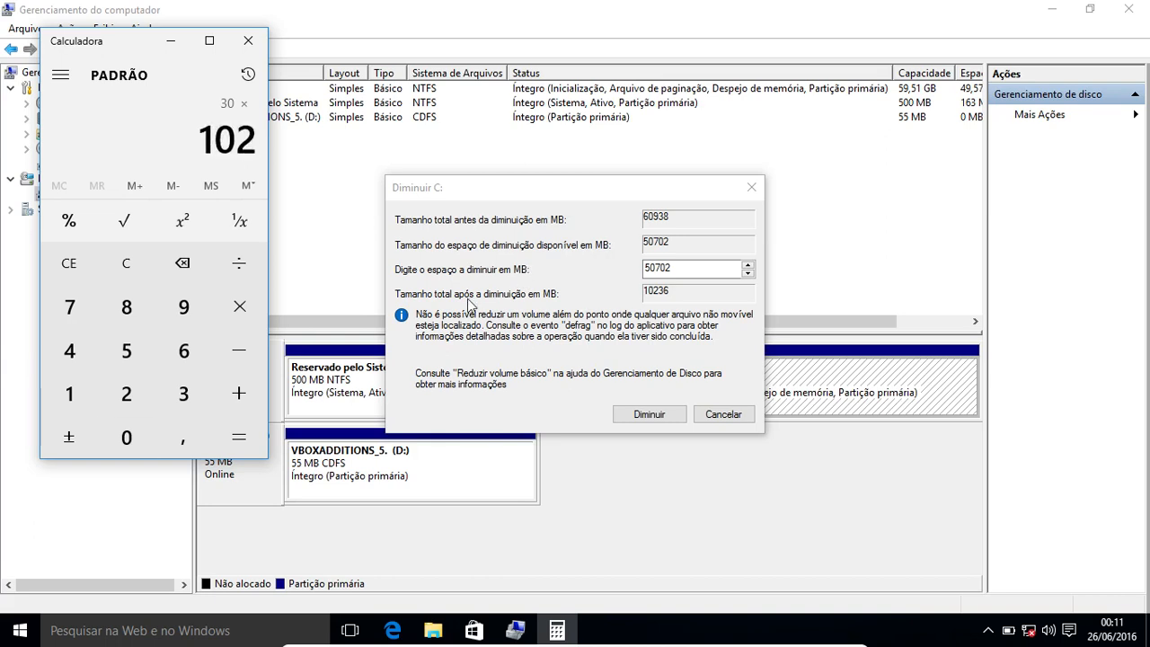
pyautogui.press('Return')
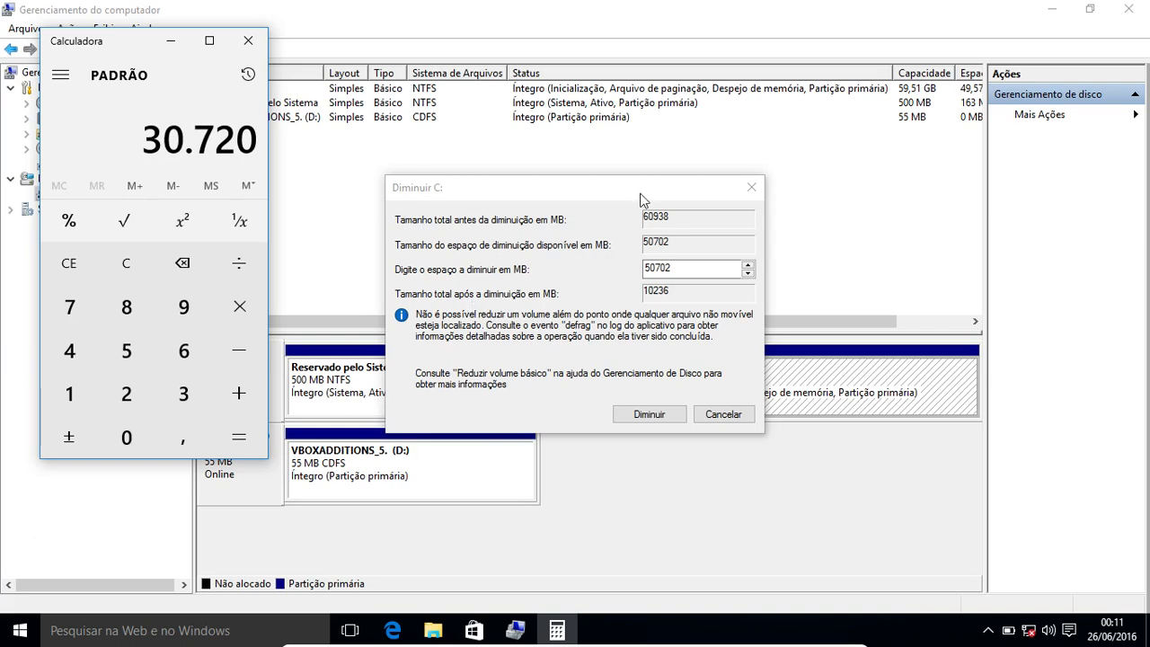
# Step: Set the amount to shrink in the Diminuir C: dialog to 30720 MB and carry out the shrink
pyautogui.click(693, 269)
pyautogui.moveTo(692, 269); pyautogui.dragTo(629, 269)
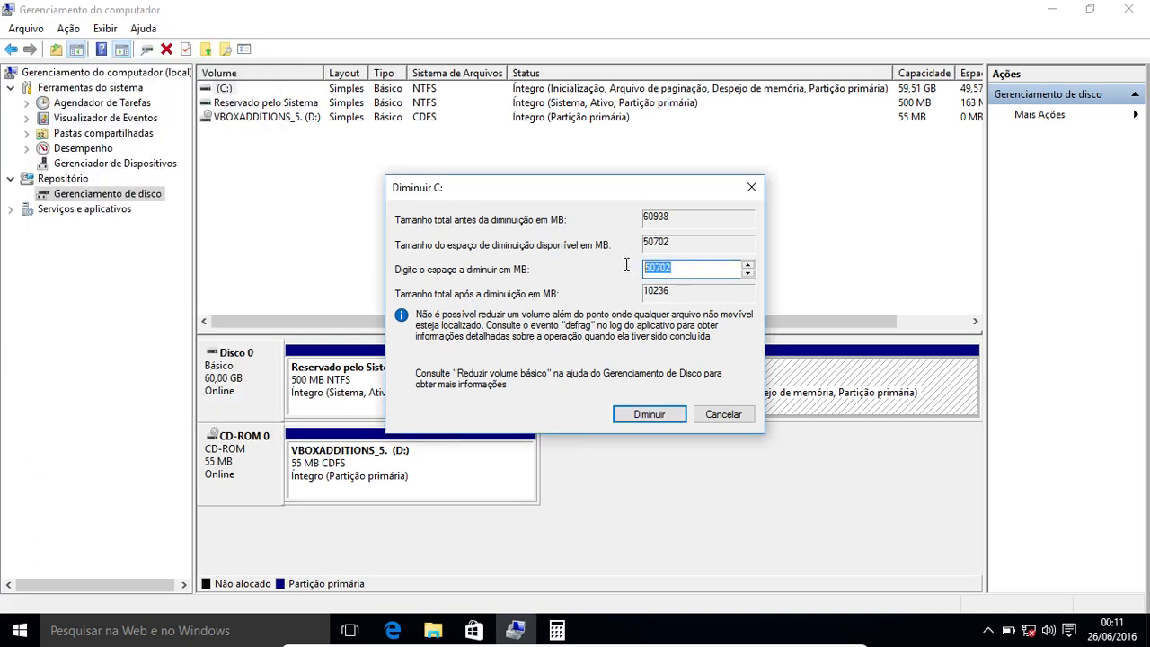
pyautogui.write('30720')
pyautogui.click(647, 415)
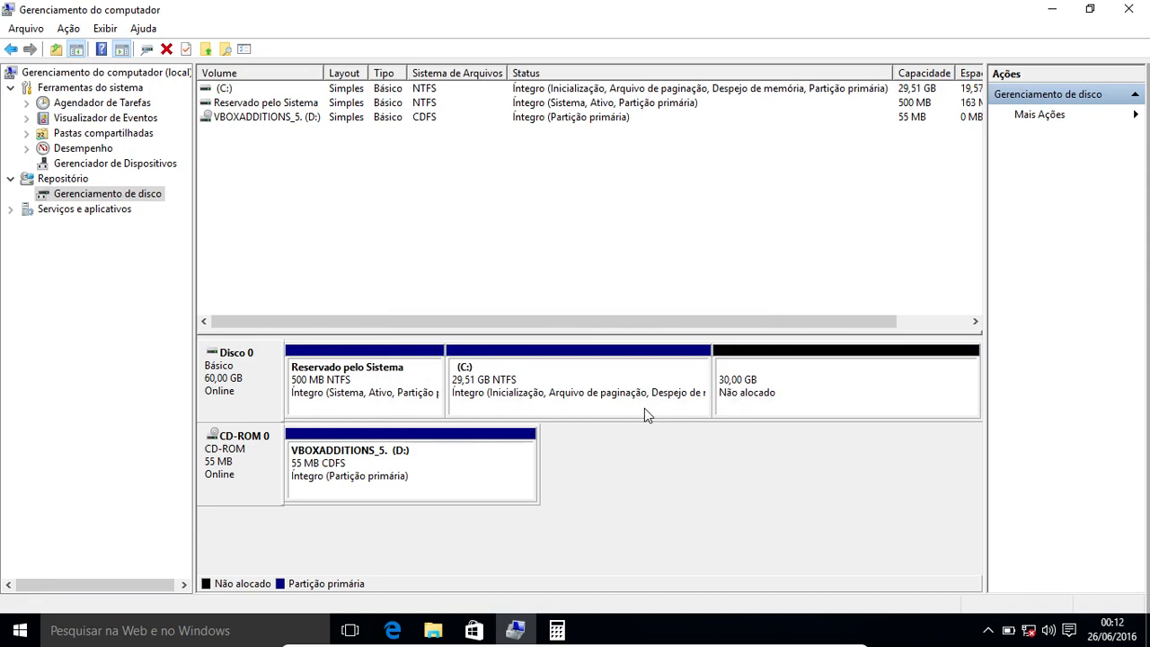
# Step: Compare the C: partition with the unallocated space on Disk 0, and close Gerenciamento do computador and Calculadora
pyautogui.click(830, 387)
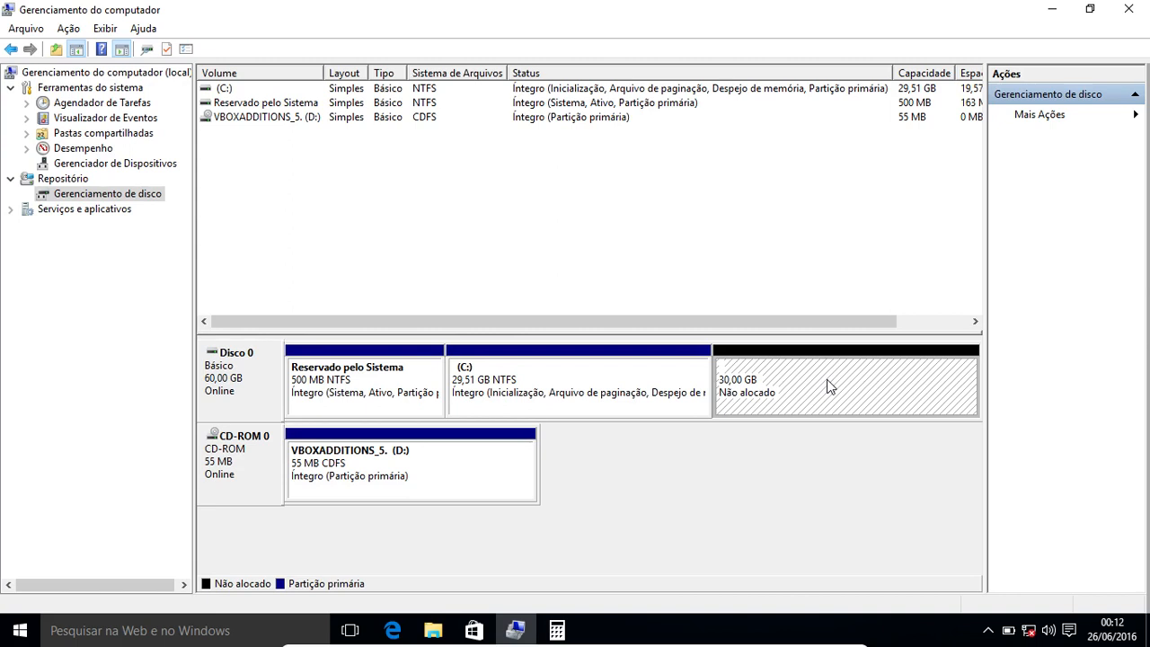
pyautogui.click(653, 381)
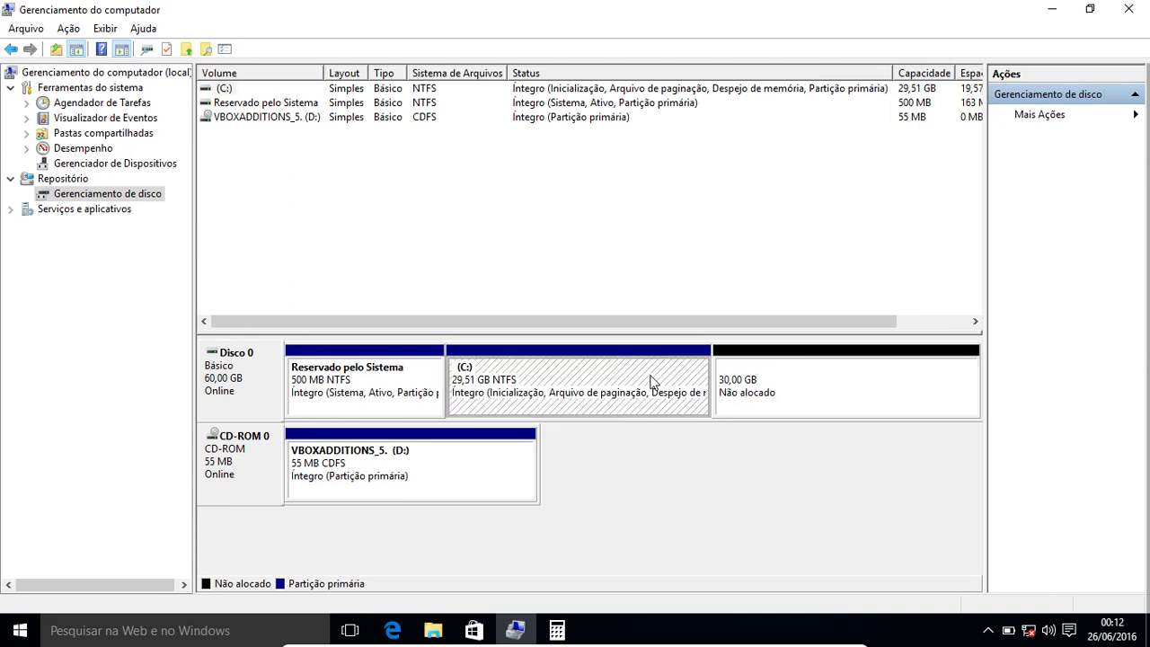
pyautogui.click(813, 382)
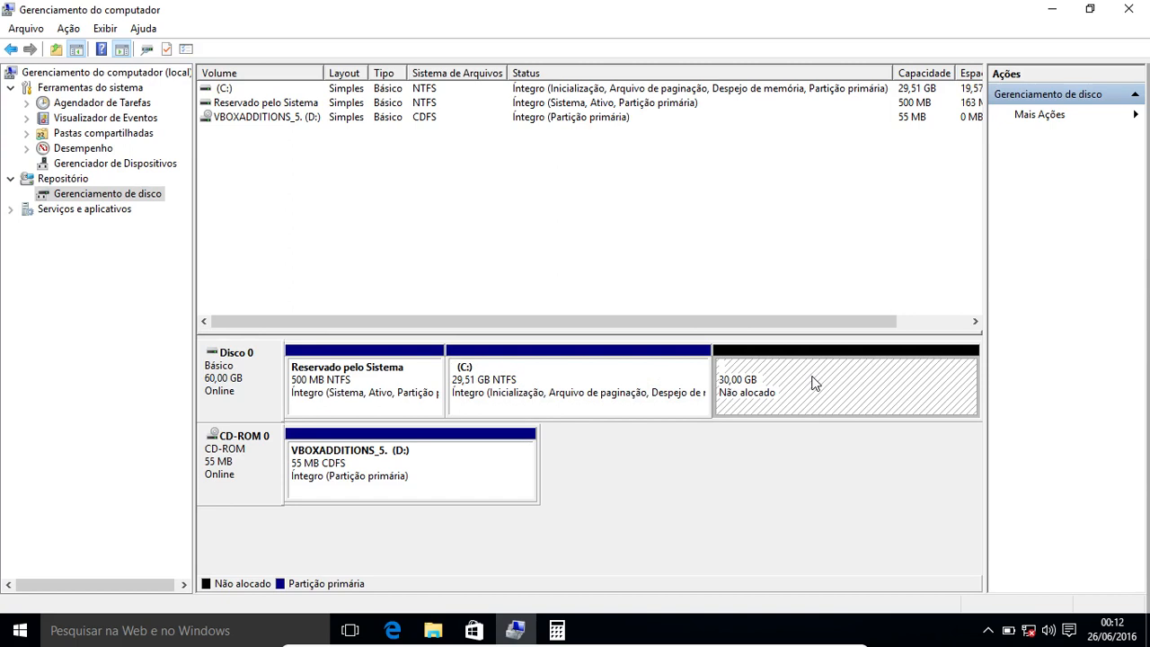
pyautogui.click(683, 377)
pyautogui.click(778, 380)
pyautogui.click(1131, 13)
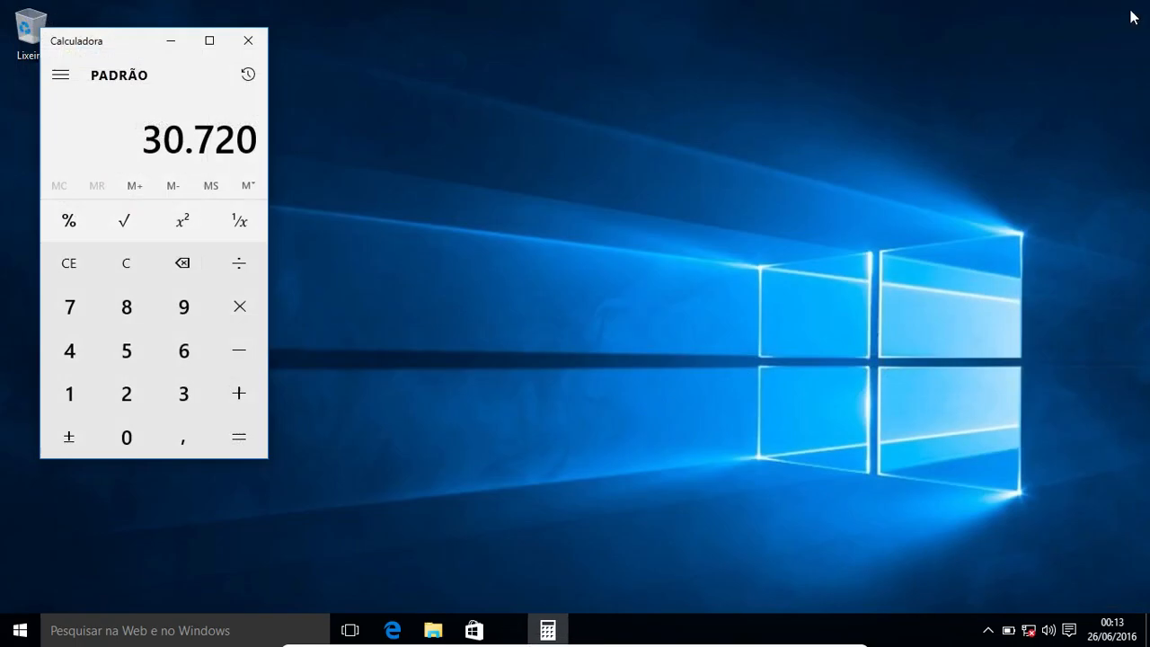
pyautogui.click(250, 42)
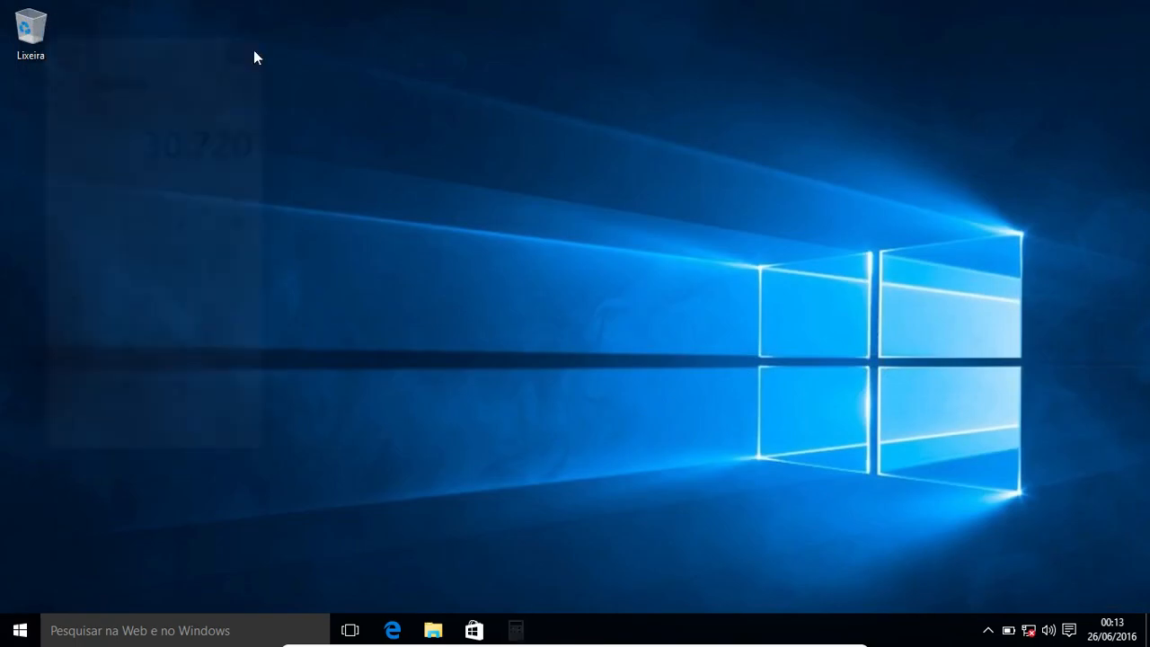
# Step: Open File Explorer at Este Computador and check the size and free space of Disco Local (C:)
pyautogui.click(433, 630)
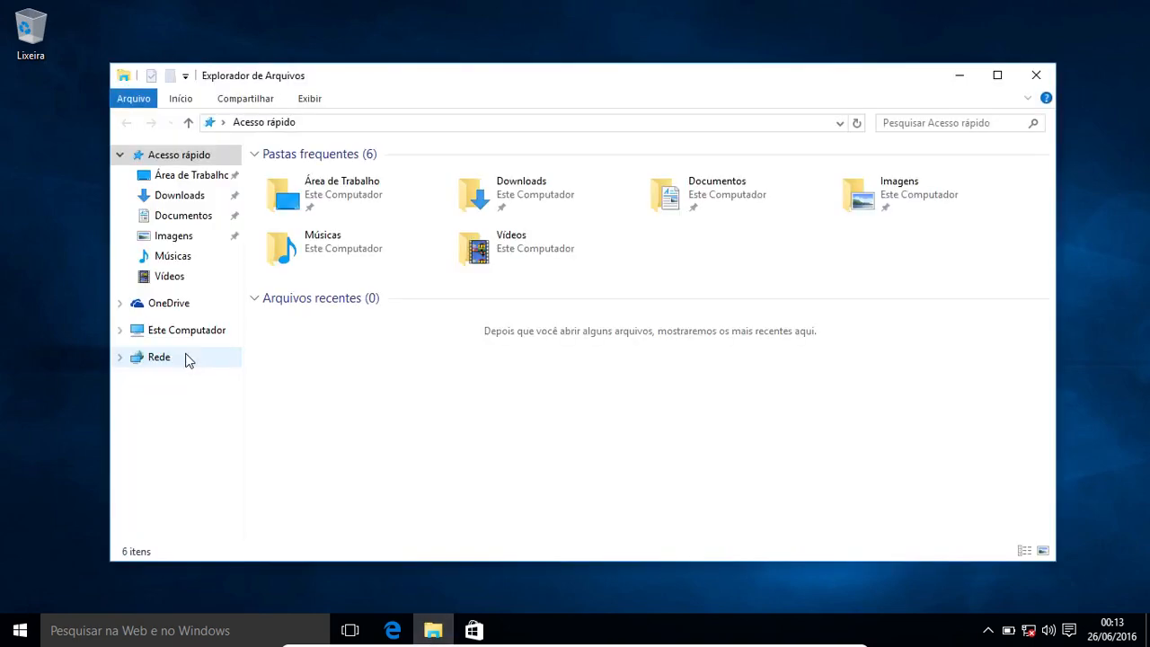
pyautogui.click(185, 330)
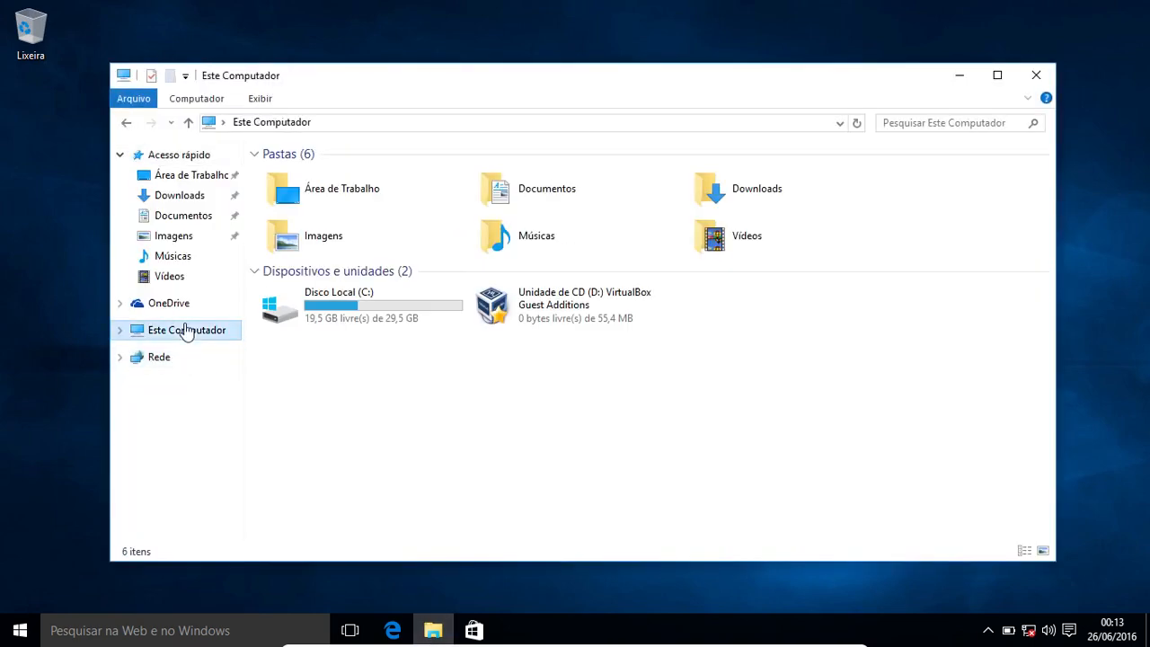
pyautogui.click(360, 321)
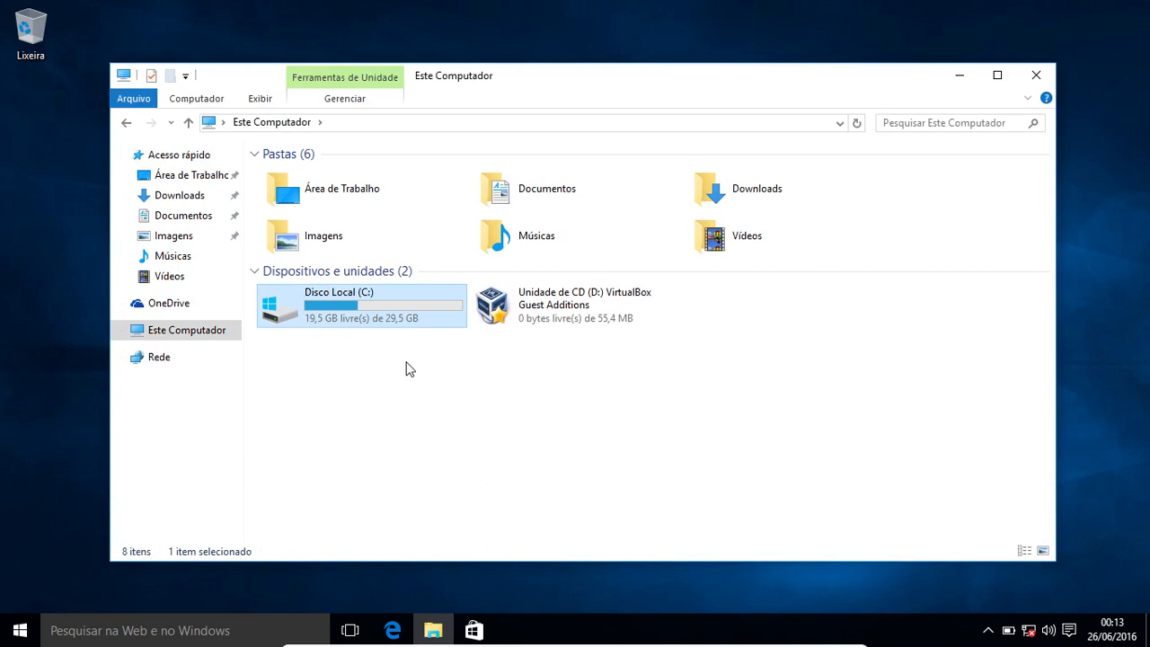